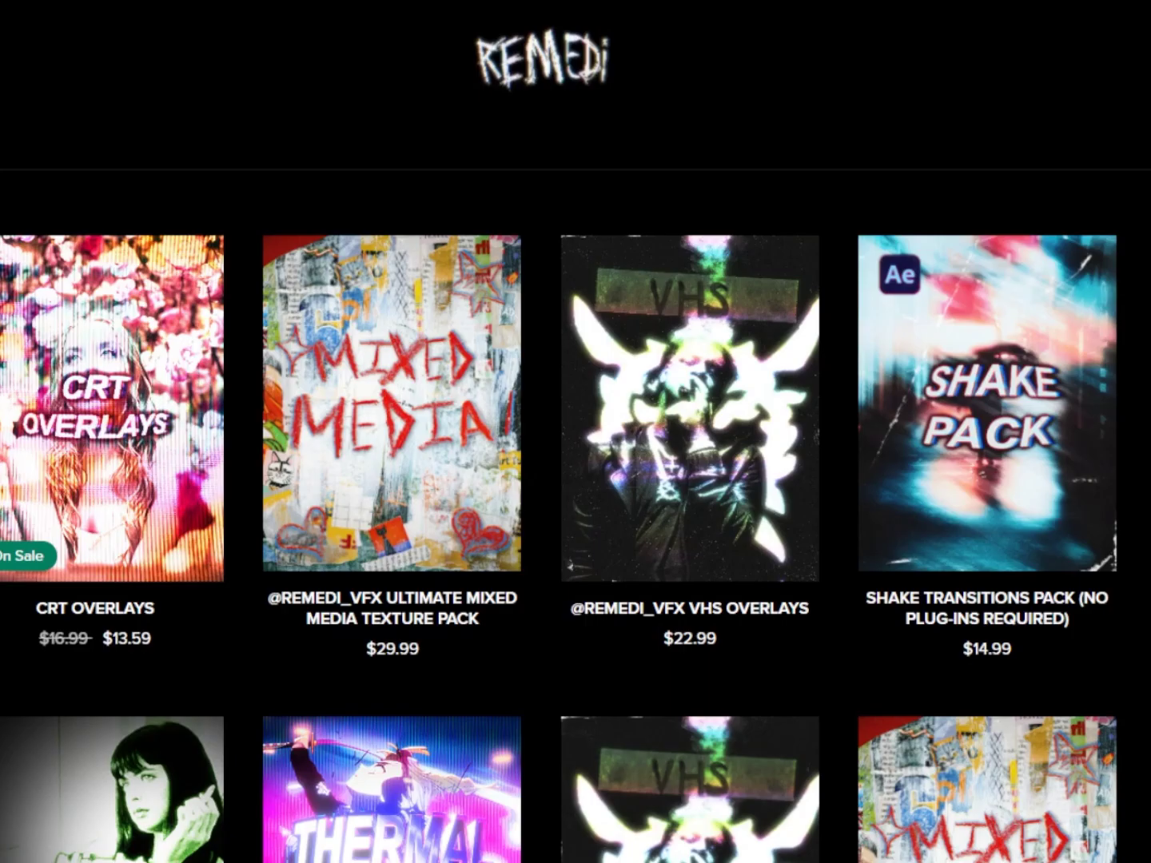
scroll(575, 432, down, 3)
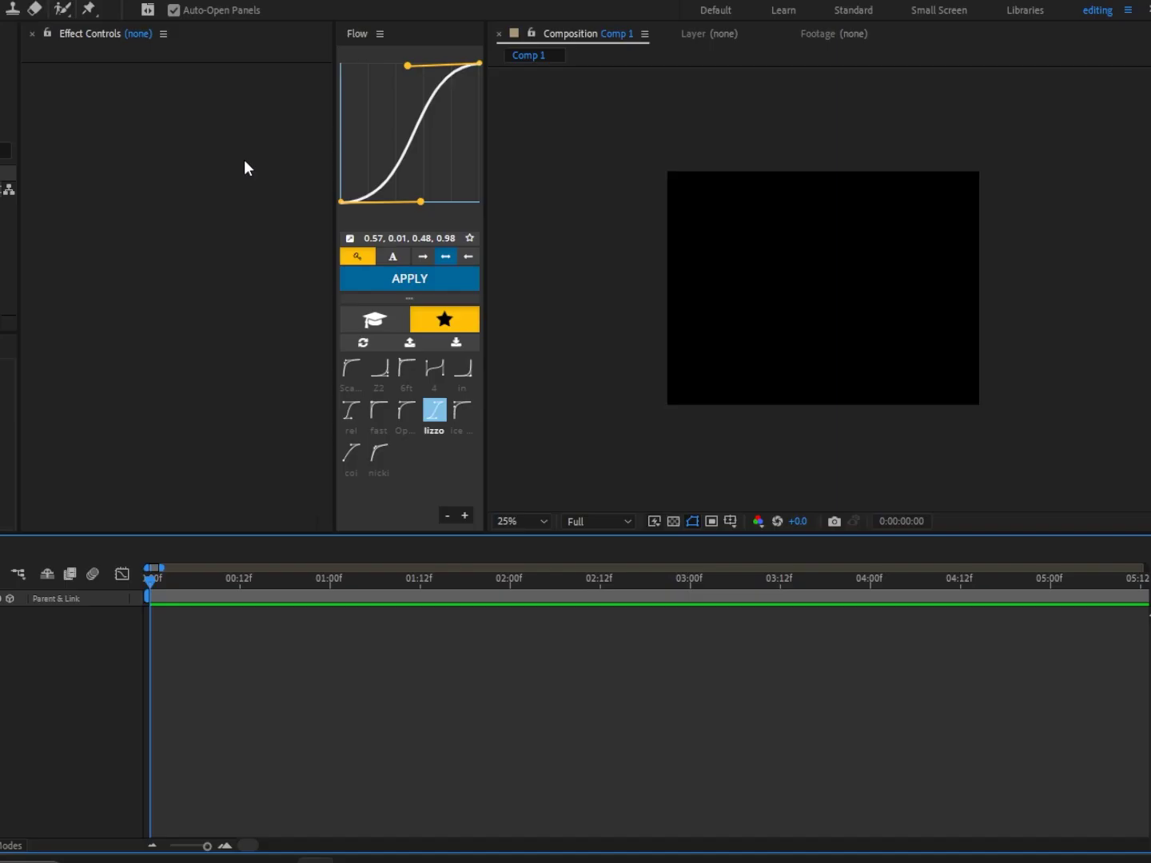
Create a horizontal text layer reading TEXT in Comp 1.
click(325, 12)
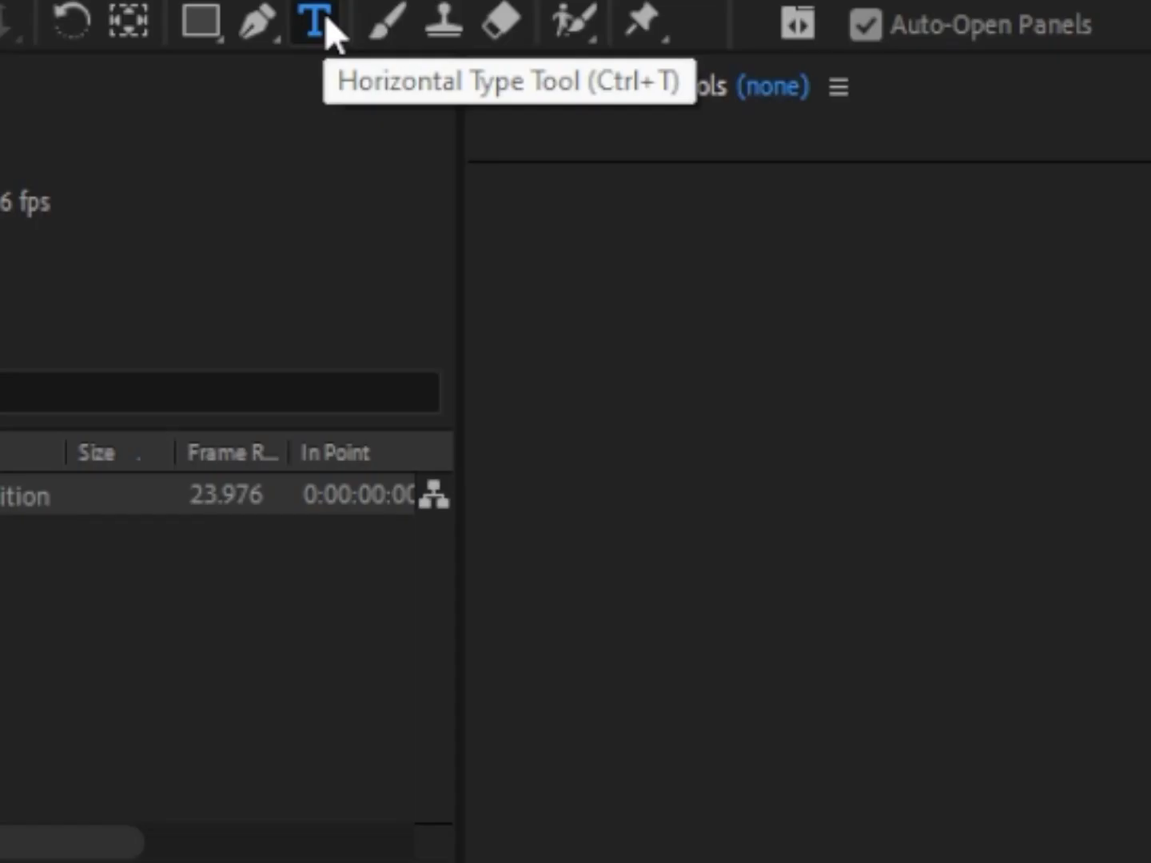
click(787, 280)
text(TEXT)
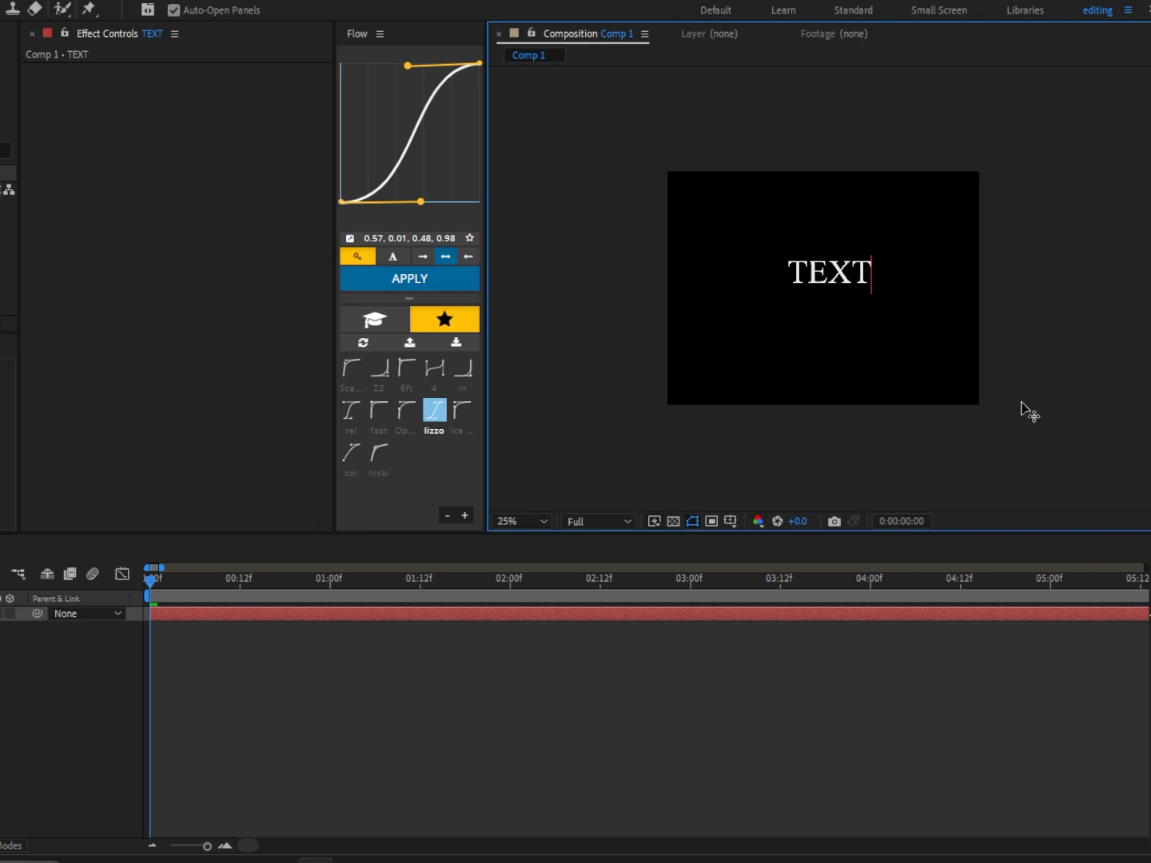
key(Escape)
Move the playhead past the start of the TEXT layer and split the layer at that point.
click(225, 846)
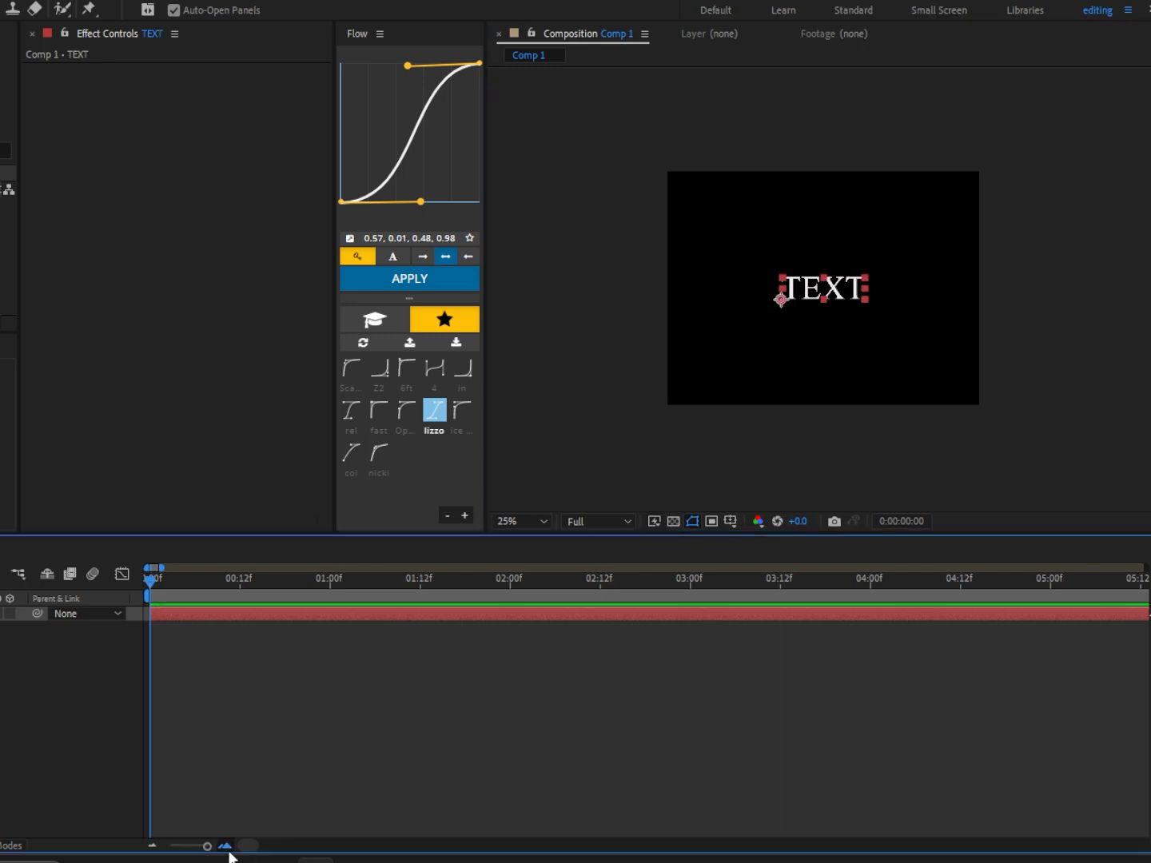
drag(180, 575, 367, 613)
key(ctrl+shift+d)
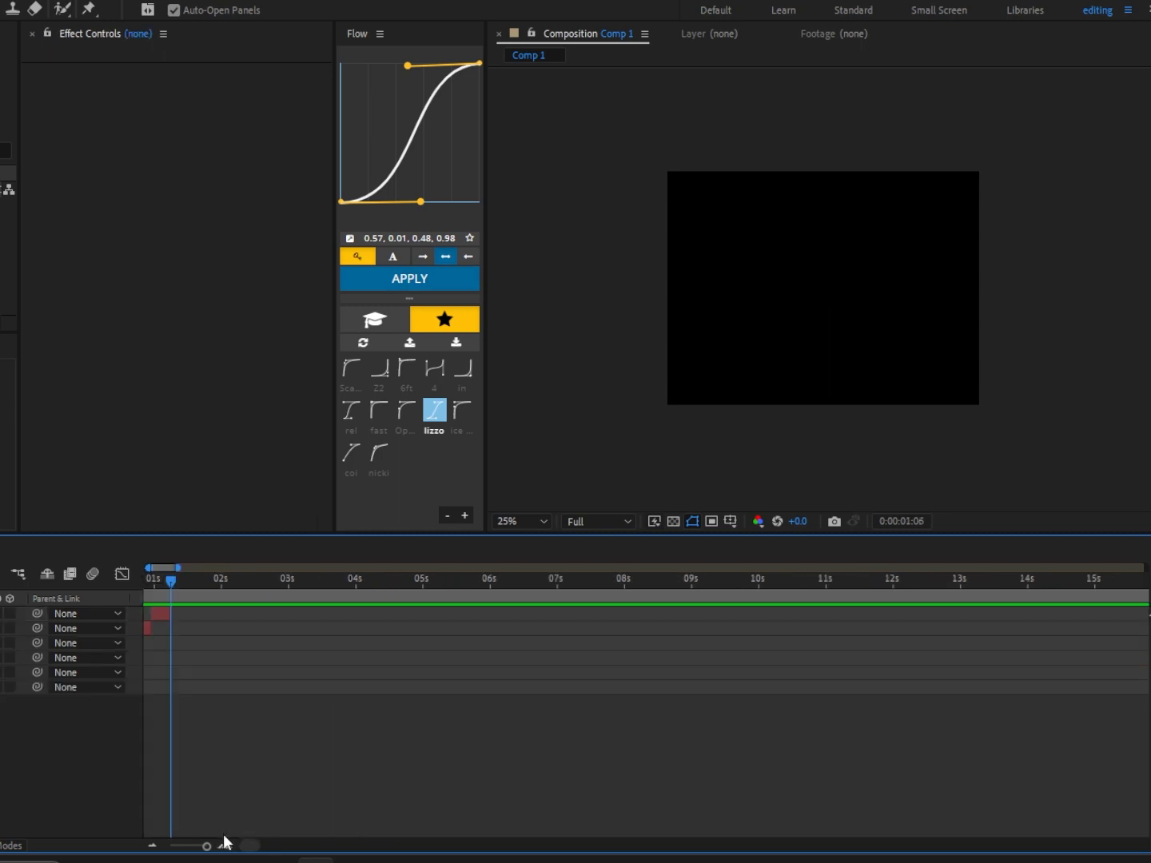
Play back the sequence of word layers from the beginning of Comp 1.
drag(171, 583, 149, 619)
key(space)
key(space)
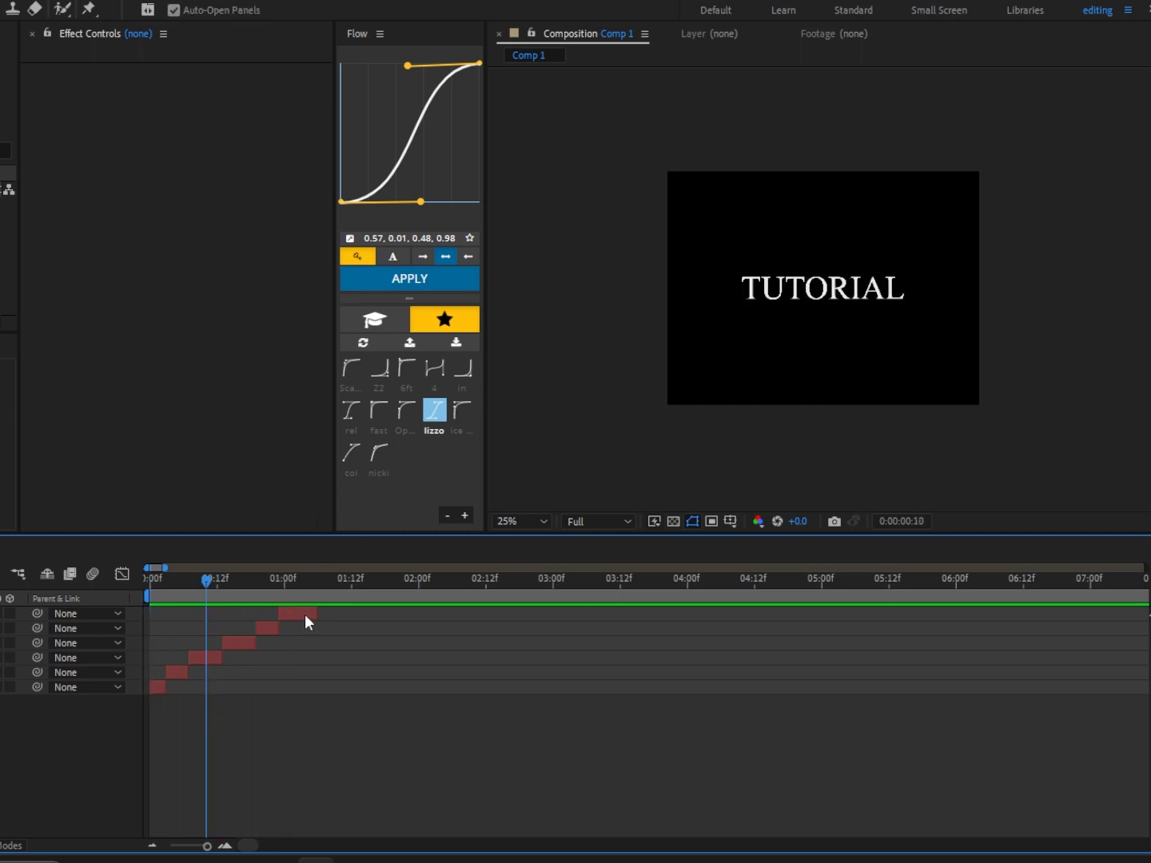
Pre-compose all the text layers into Pre-comp 1, moving all attributes and fitting the duration to the selected layers.
click(305, 614)
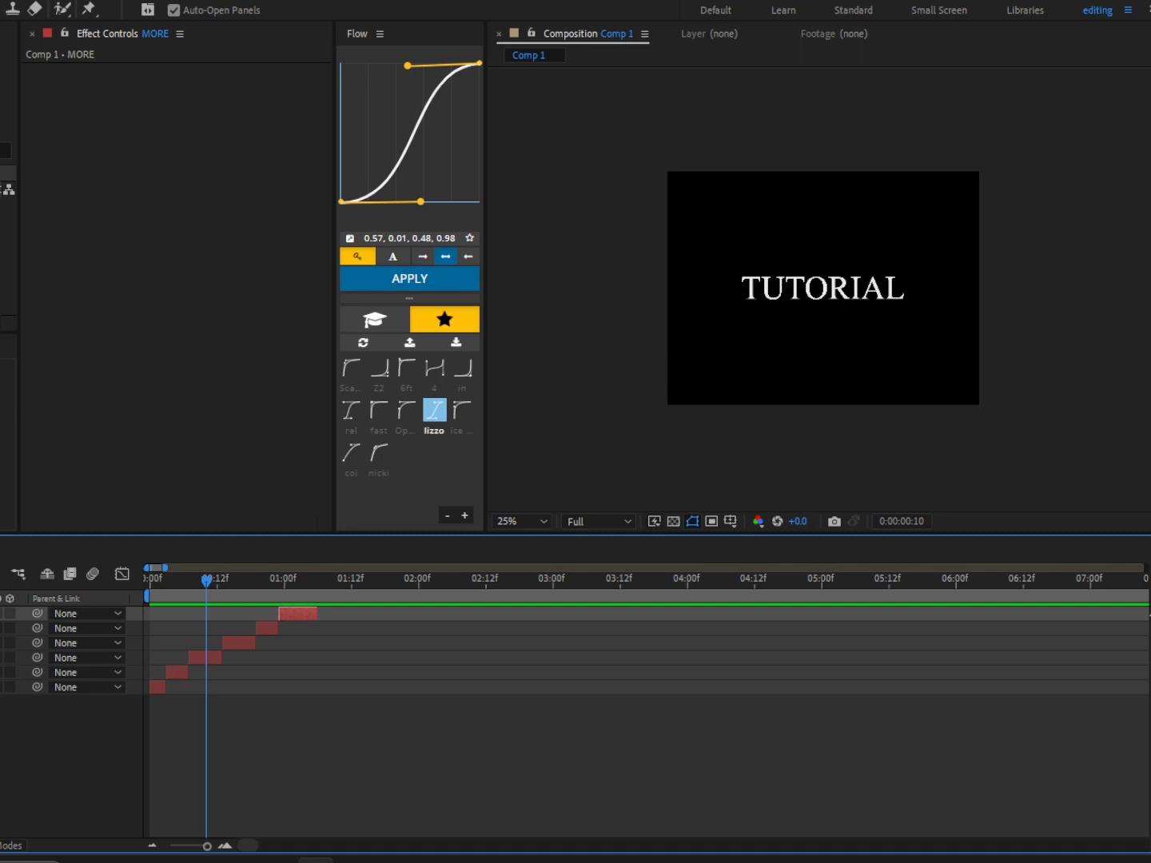
key(ctrl+a)
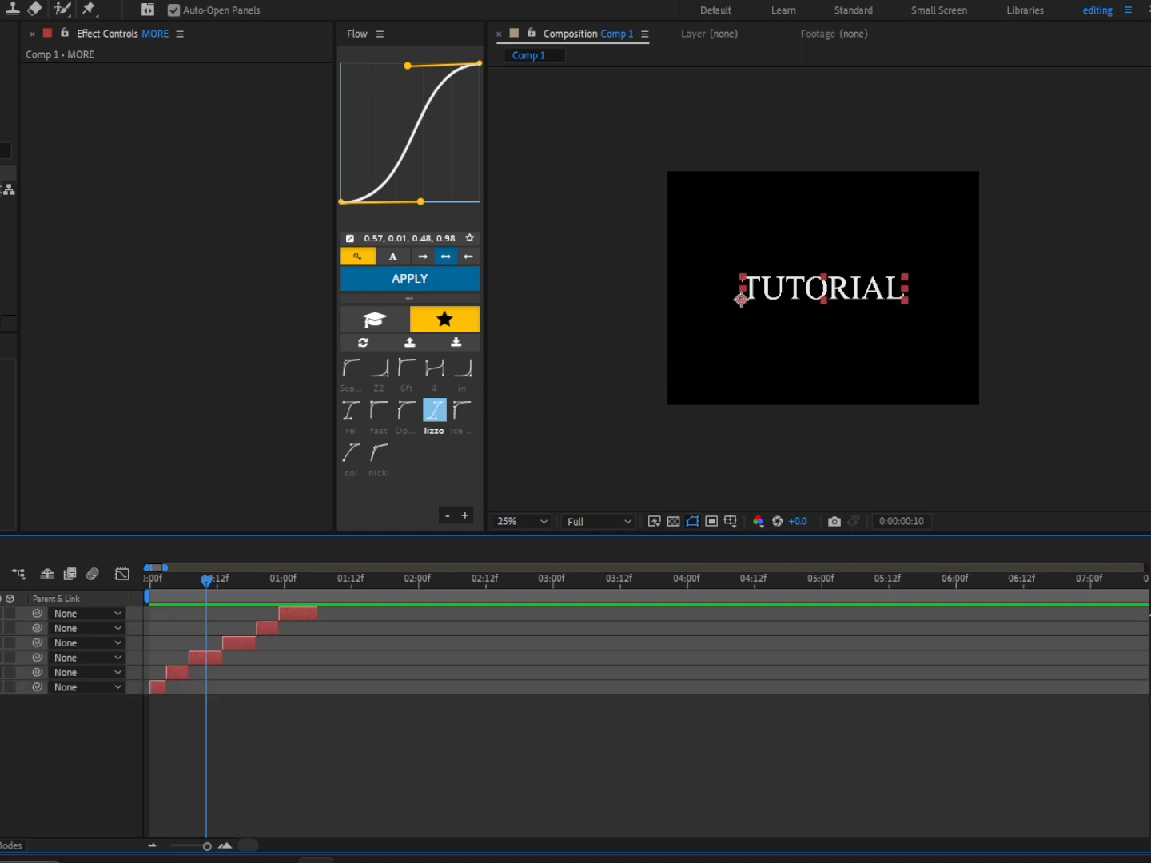
right_click(249, 640)
click(306, 545)
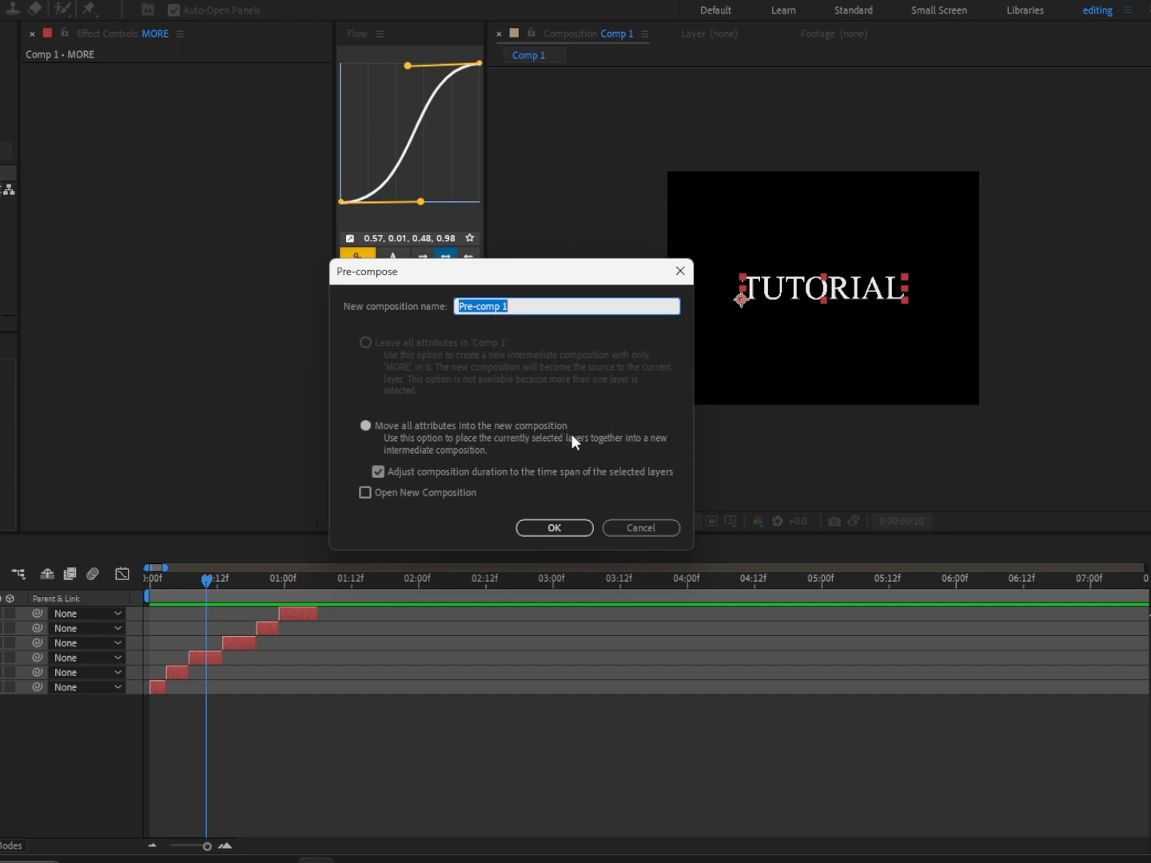
click(555, 529)
Move the playhead to 0:00:00:11 and apply the Pixel Motion Blur effect to Pre-comp 1.
drag(150, 591, 211, 590)
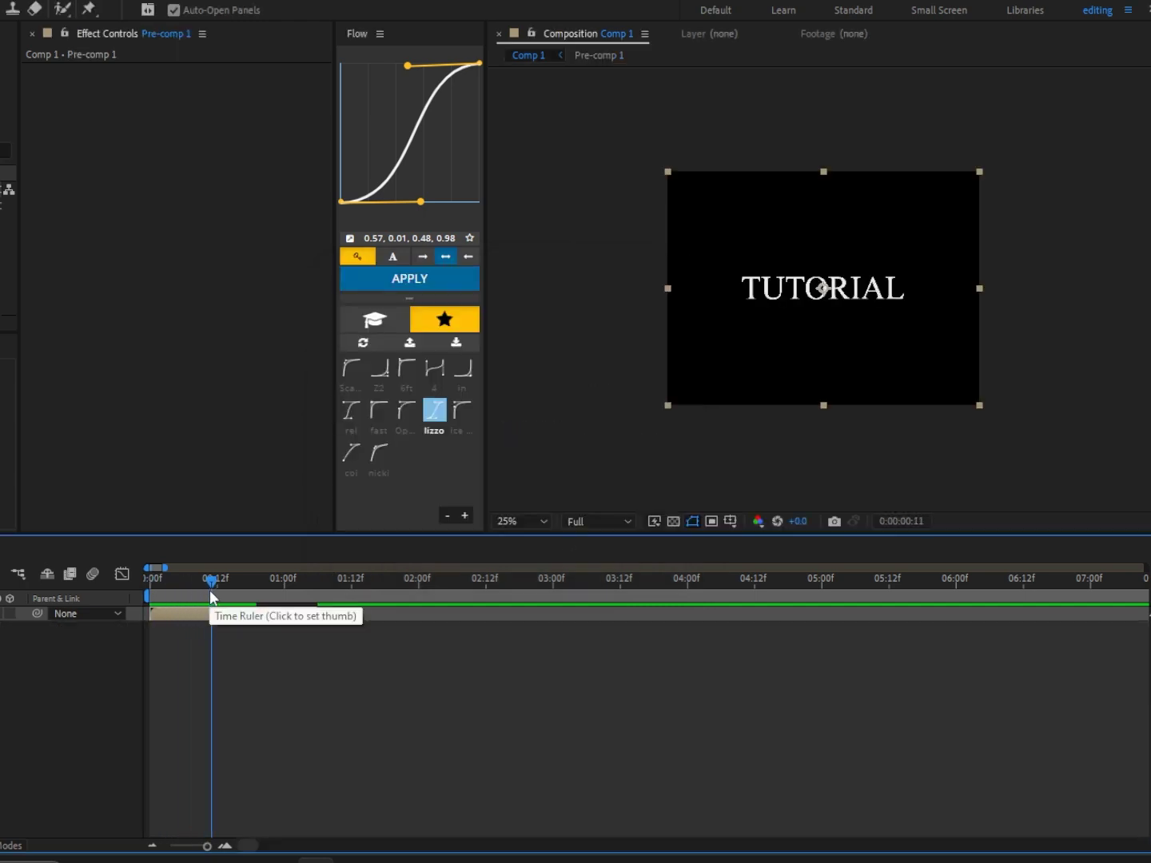
key(ctrl+space)
text(pixel)
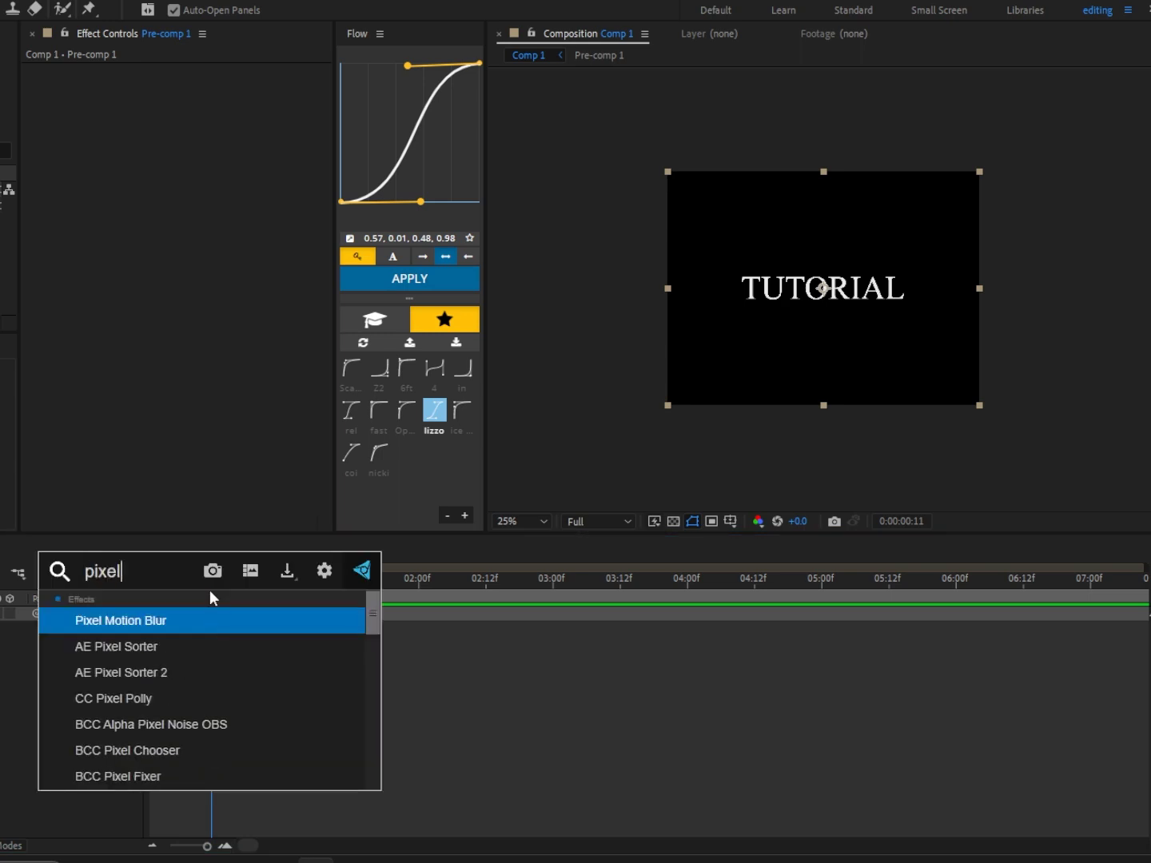
key(Return)
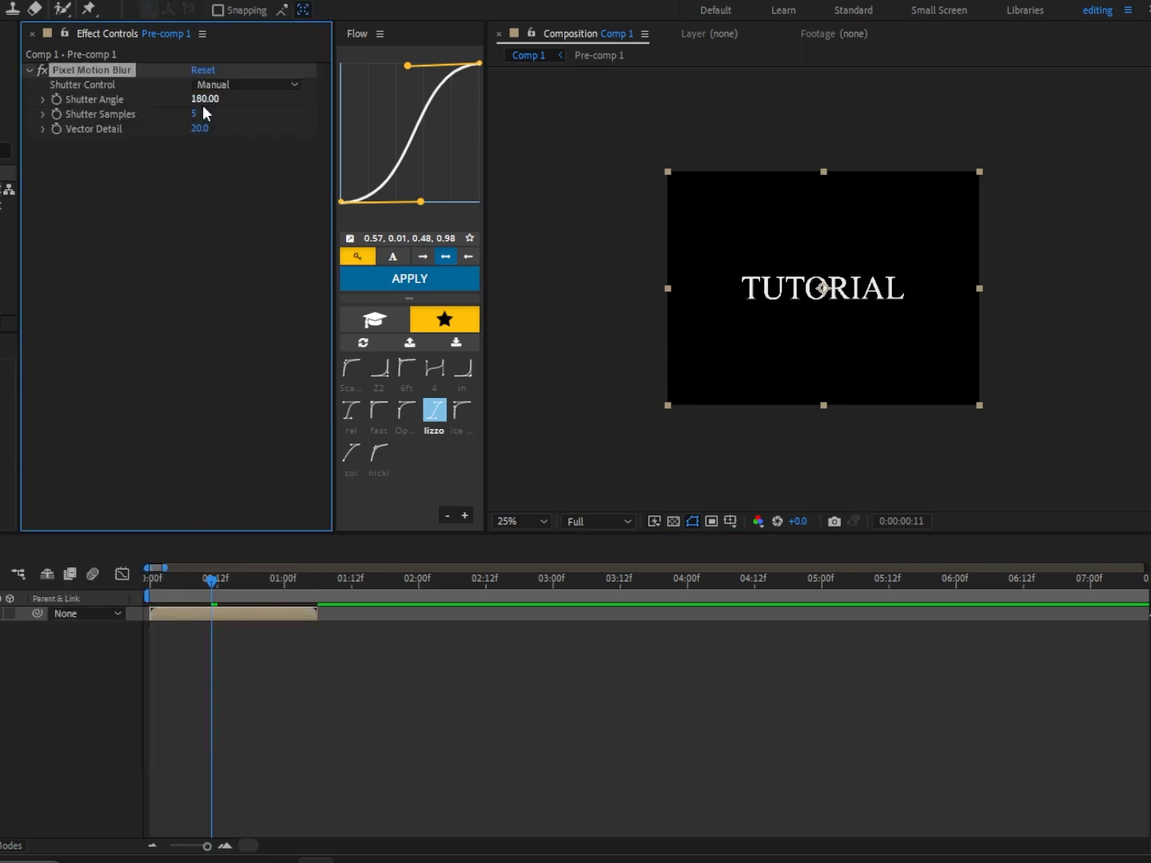
Set Pixel Motion Blur's Shutter Angle to 250 and Shutter Samples to 30.
click(202, 101)
text(25)
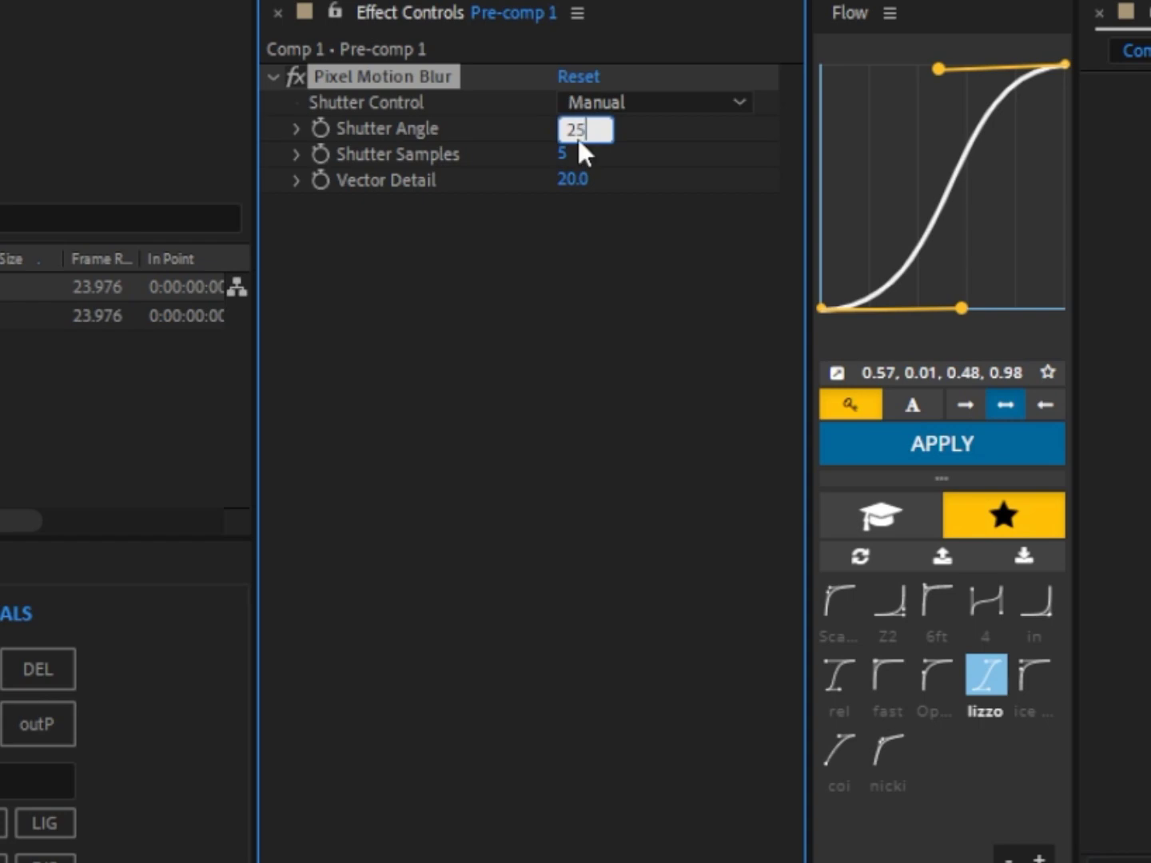
text(0)
key(Return)
click(564, 154)
text(3)
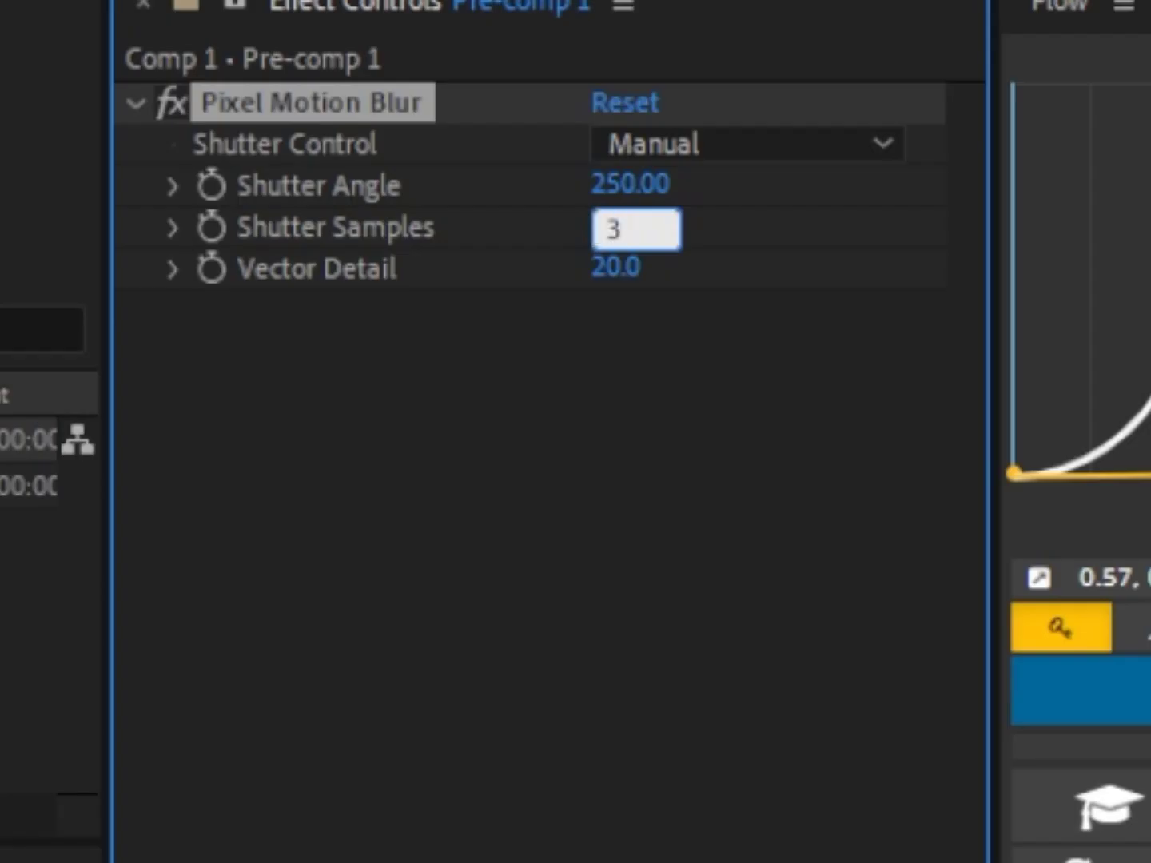
text(0)
key(Return)
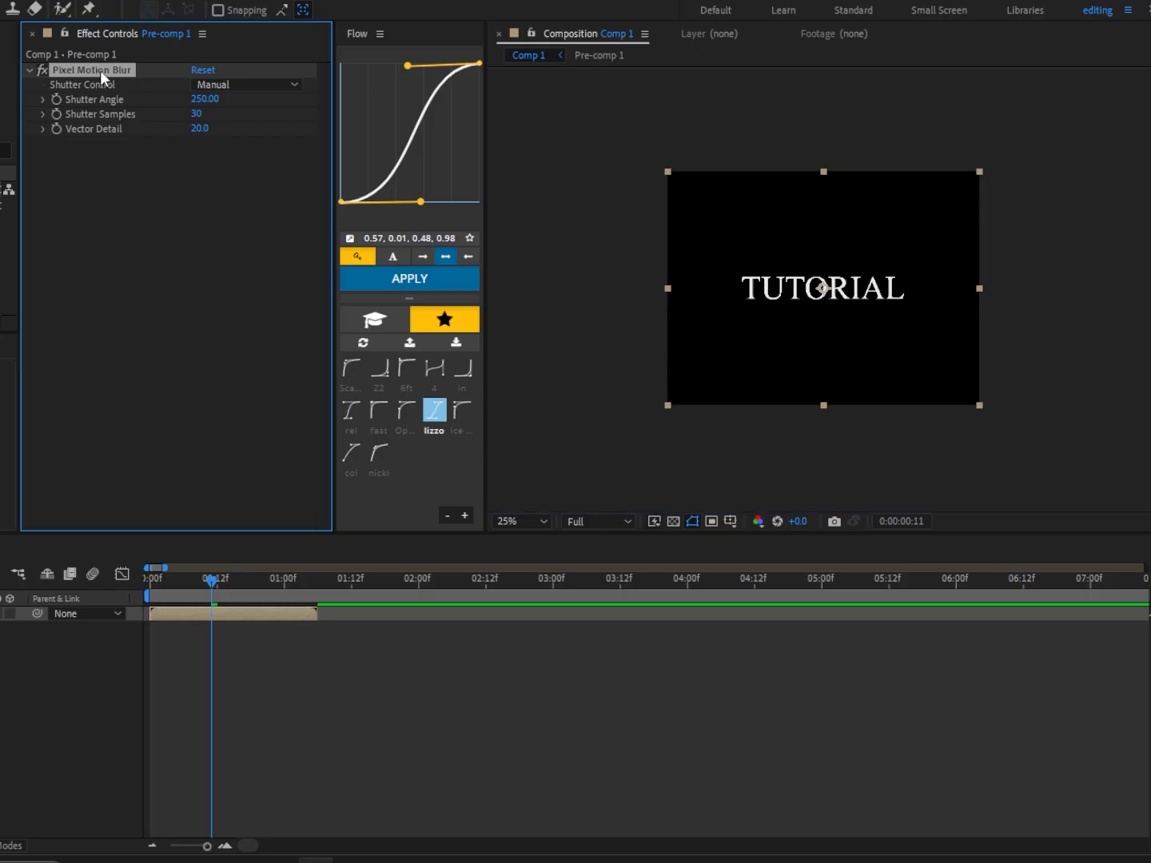
Pre-compose Pre-comp 1 into Pre-comp 1 Comp 1, moving all attributes into the new composition.
right_click(250, 611)
click(298, 520)
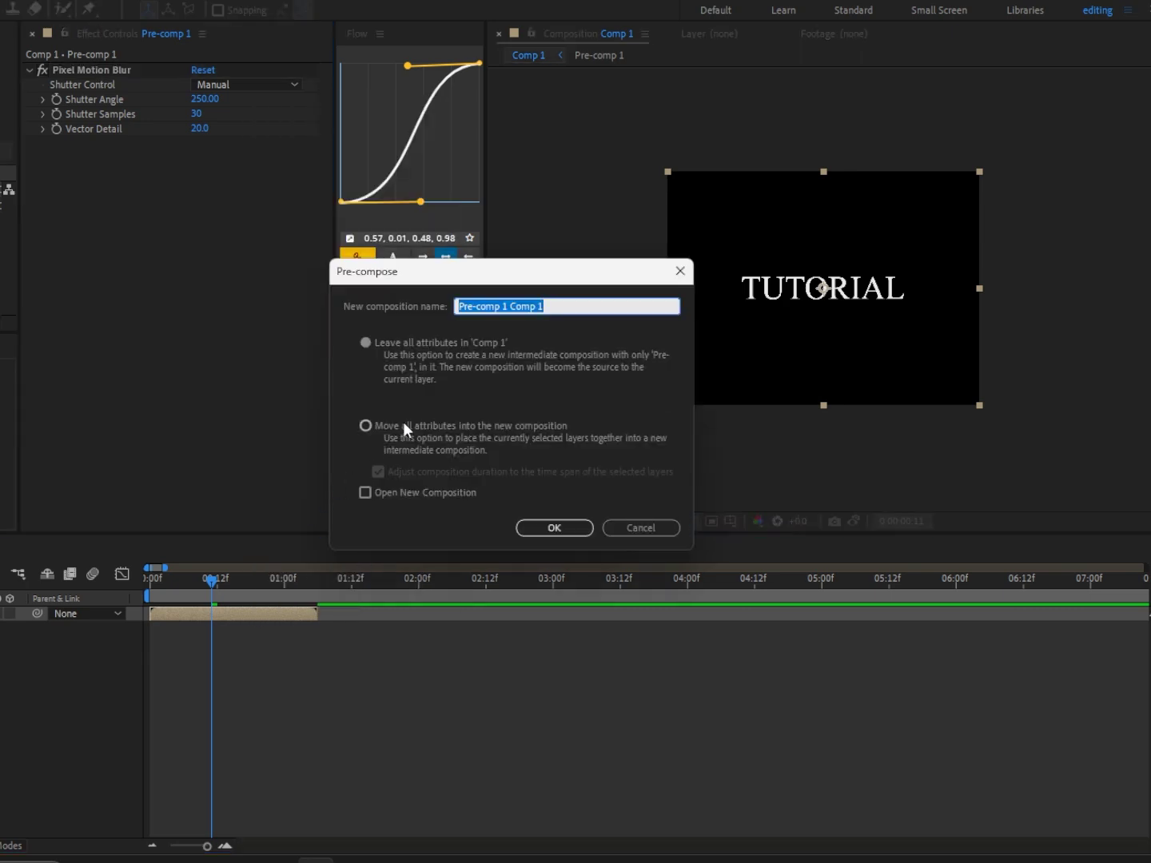
click(521, 427)
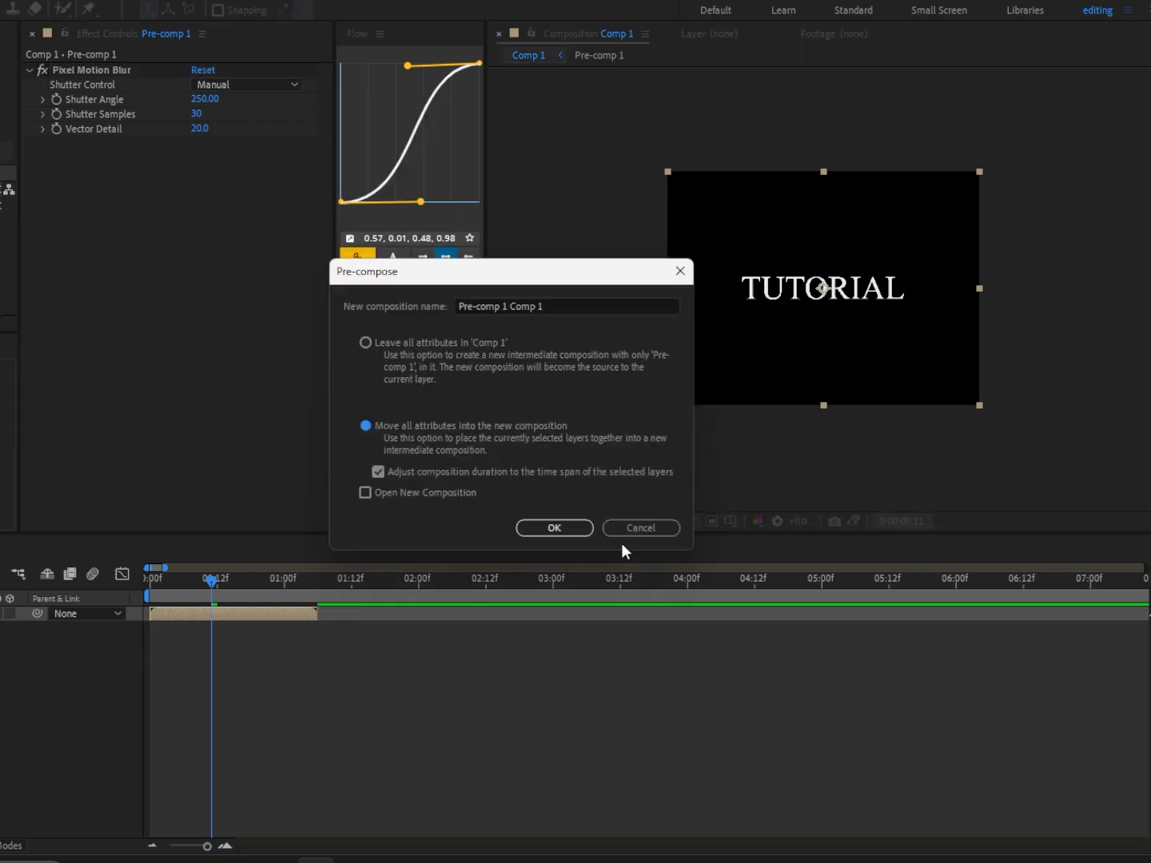
click(569, 530)
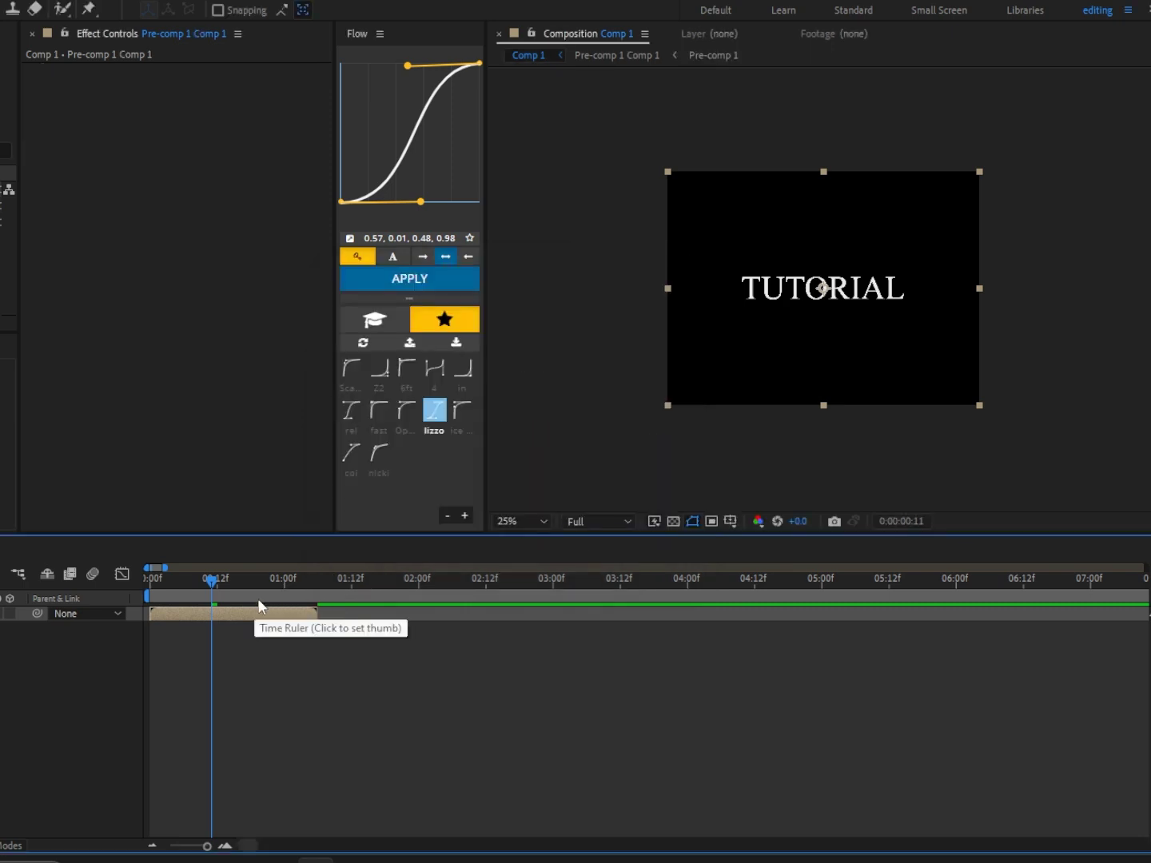
Stack two more rounds of the copied Pixel Motion Blur, pasting the effect and pre-composing the layer each time.
key(ctrl+v)
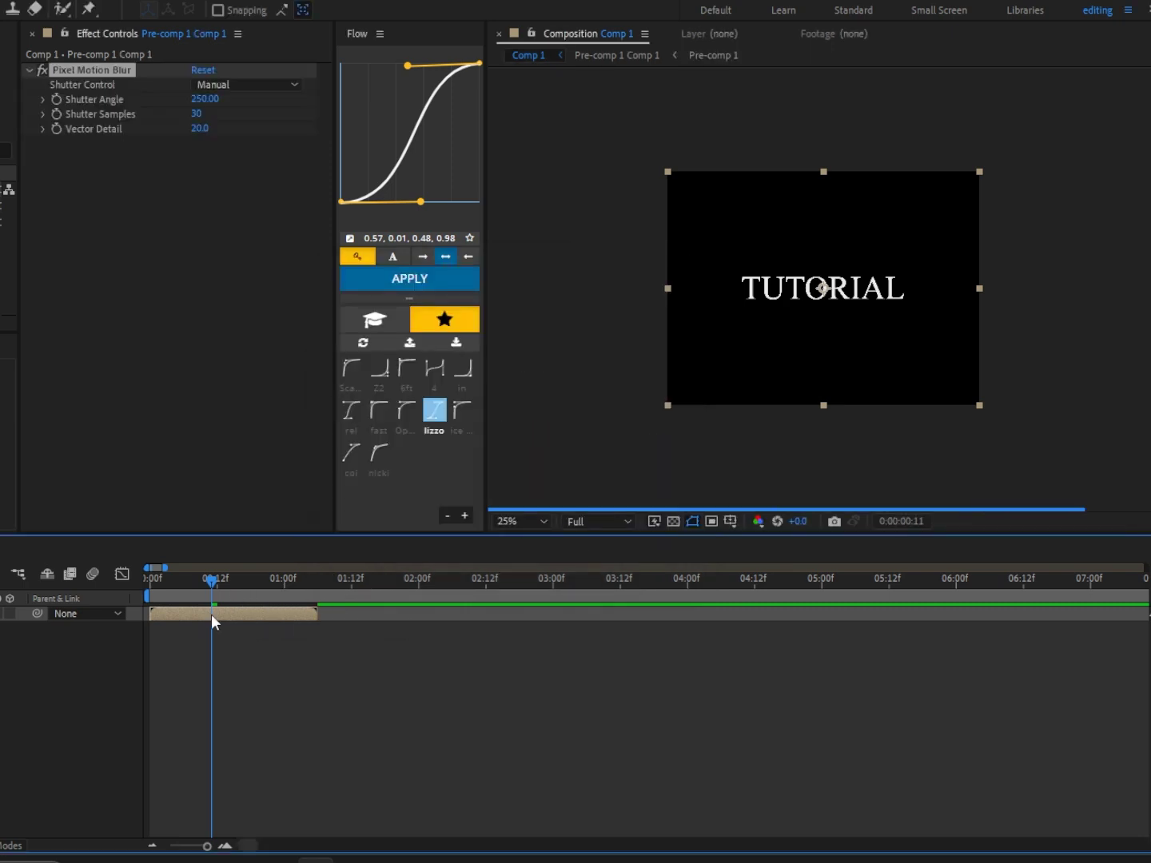
key(ctrl+shift+c)
click(533, 527)
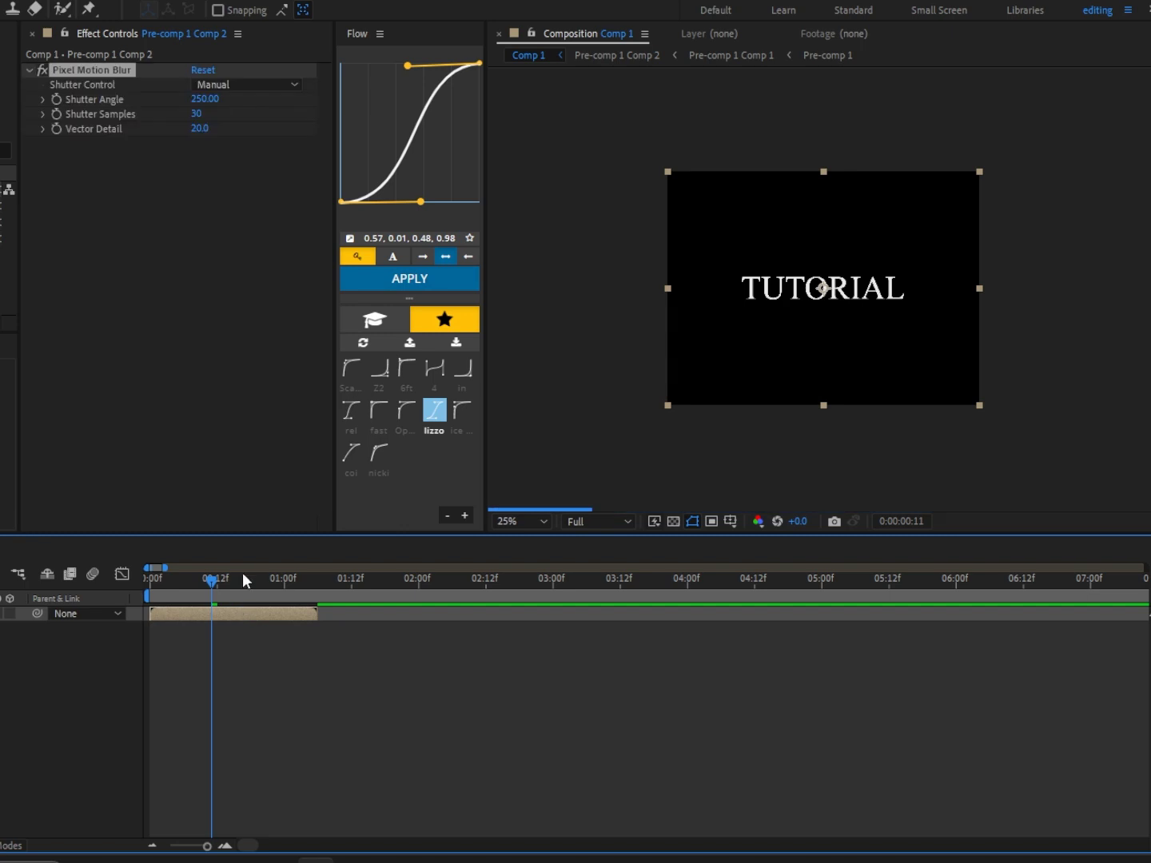
right_click(232, 611)
click(342, 511)
key(Return)
Scrub through the nested motion-blurred text and play it back from the beginning.
click(198, 590)
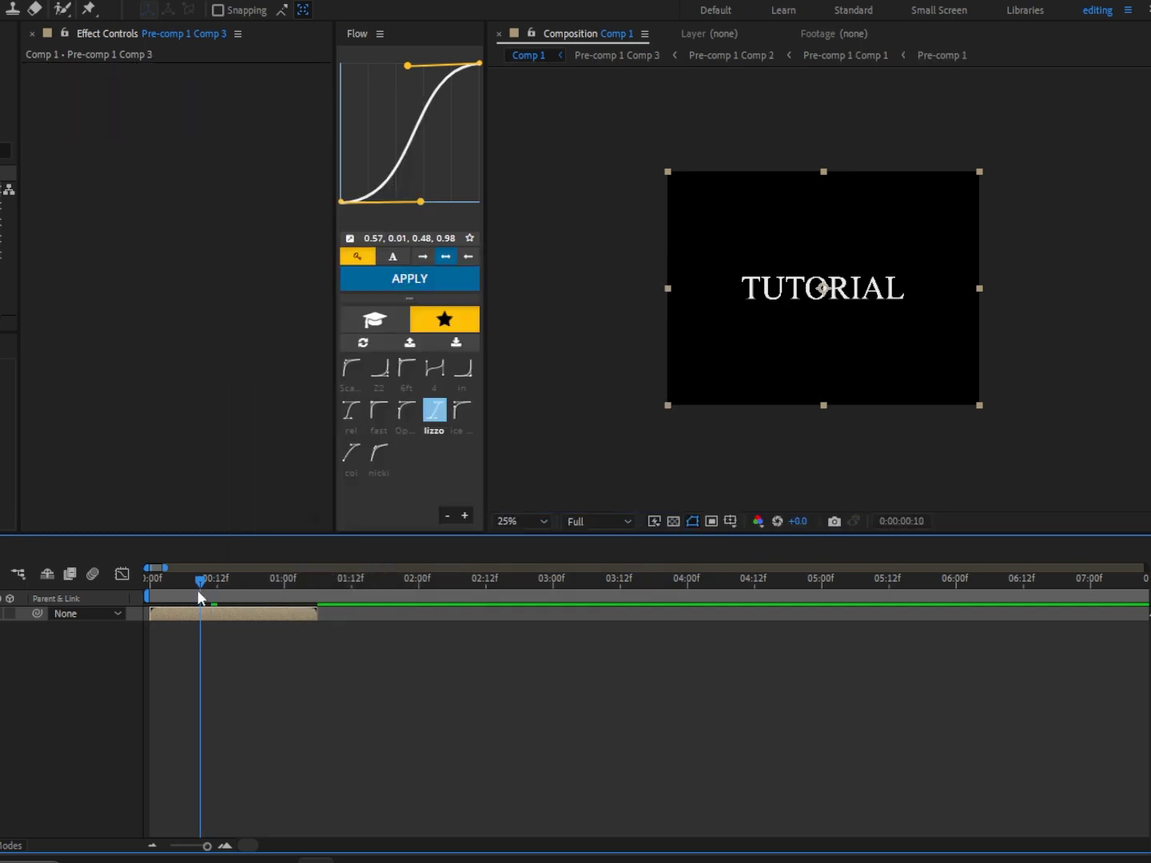
mouse_move(197, 590)
mouse_down()
mouse_move(168, 597)
mouse_move(292, 608)
mouse_move(198, 620)
mouse_up()
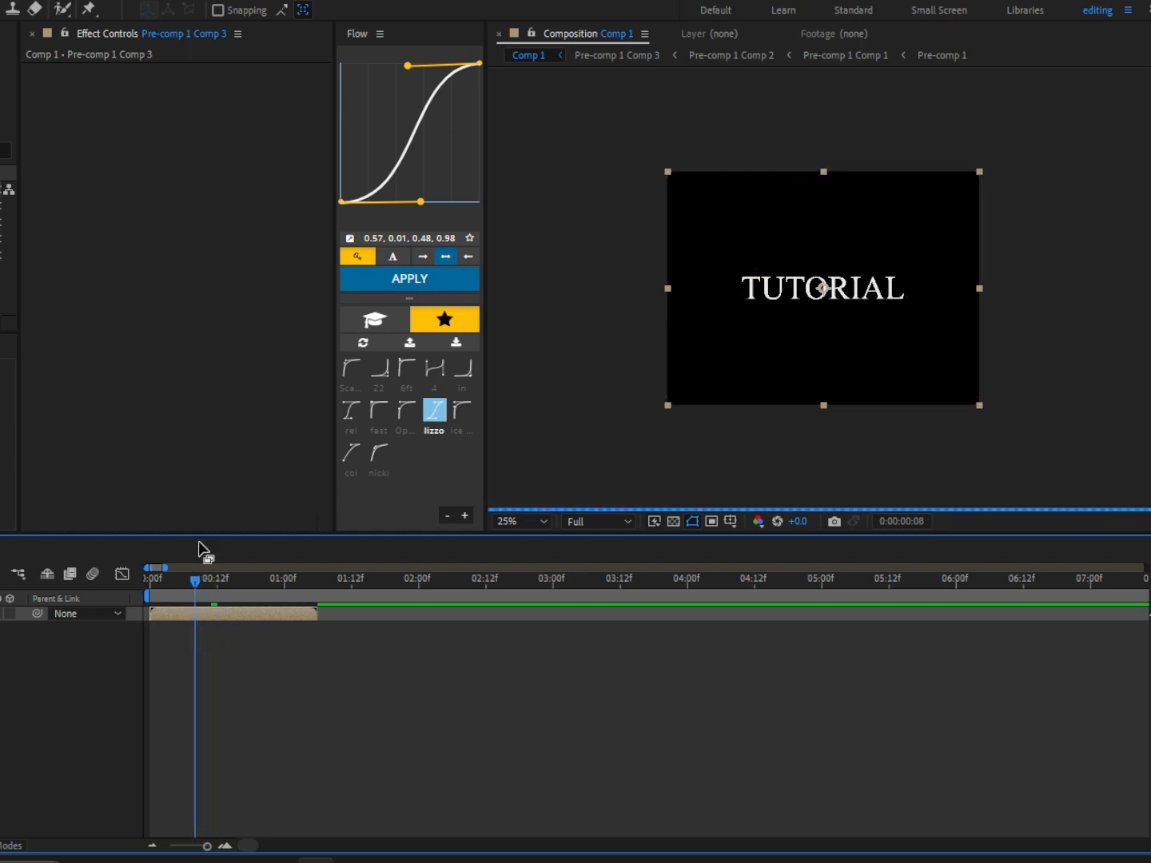
drag(212, 594, 149, 599)
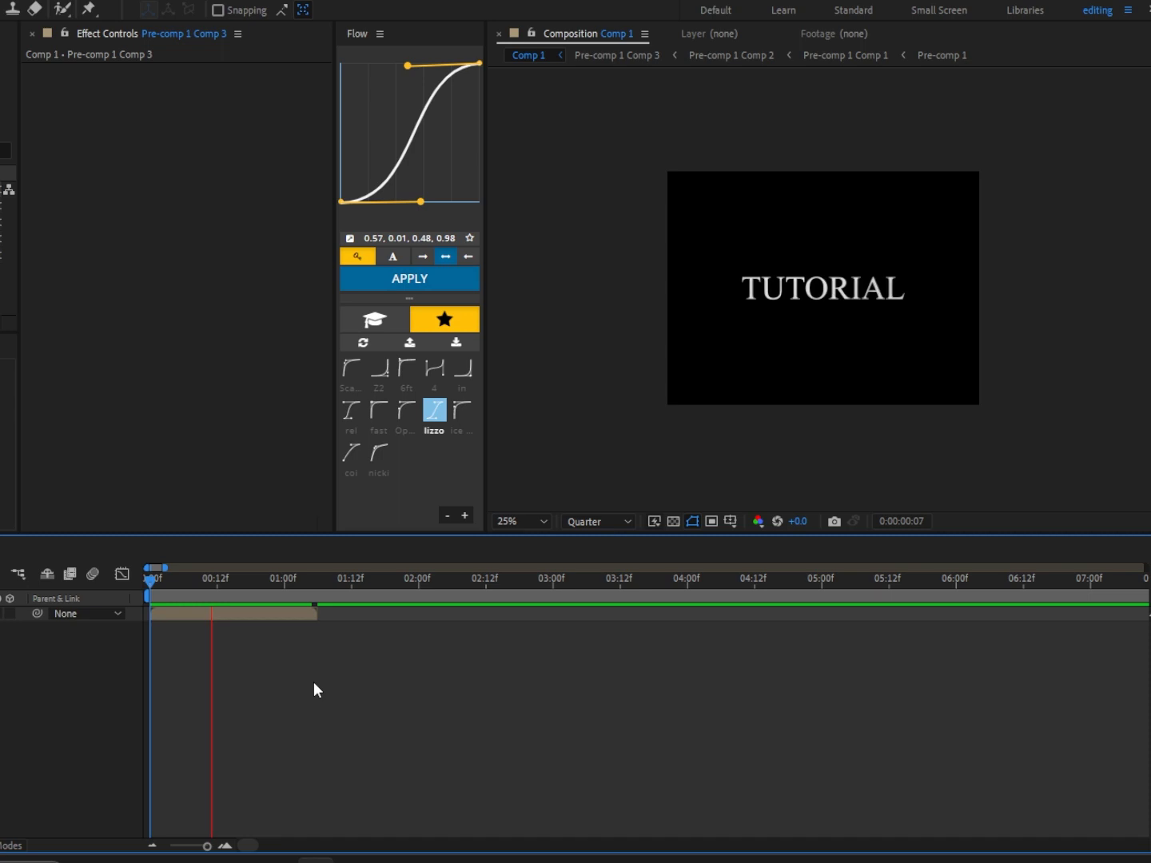
key(space)
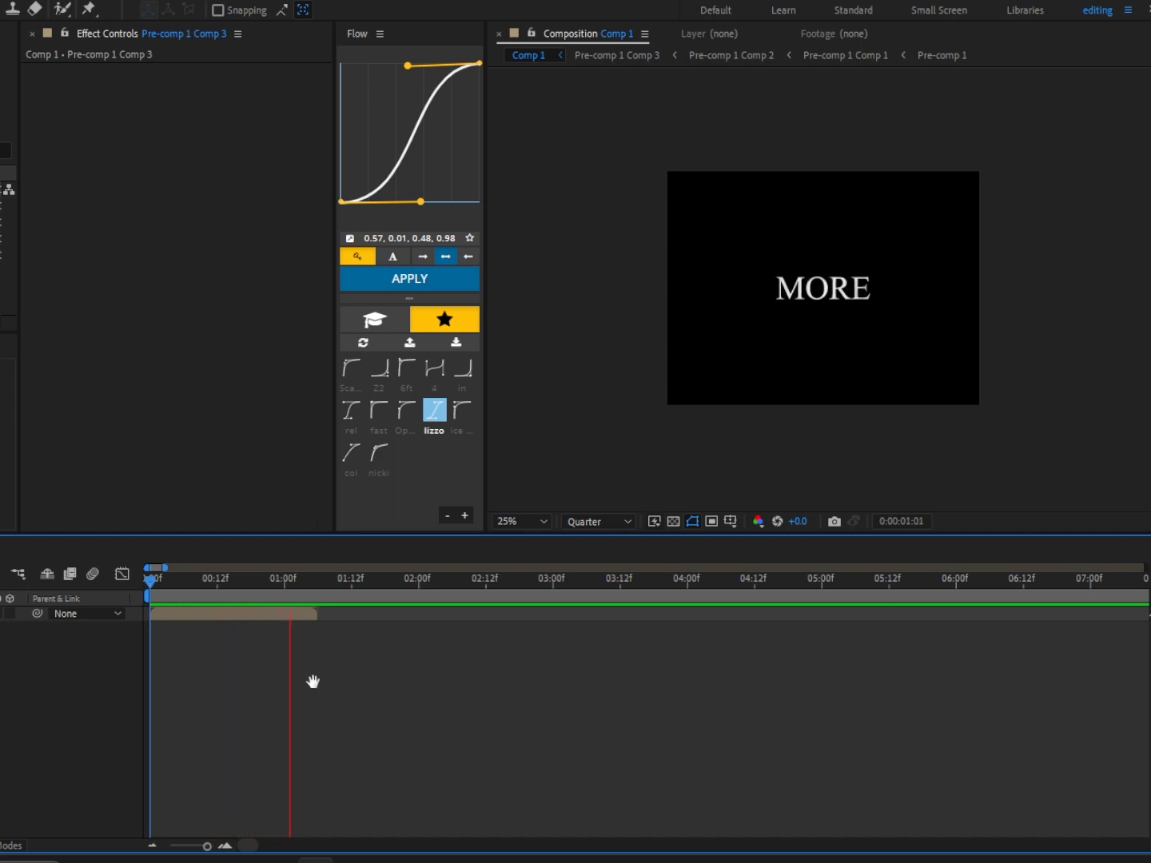
Pre-compose the six selected text layers into a single composition named Pre-comp 1.
right_click(297, 614)
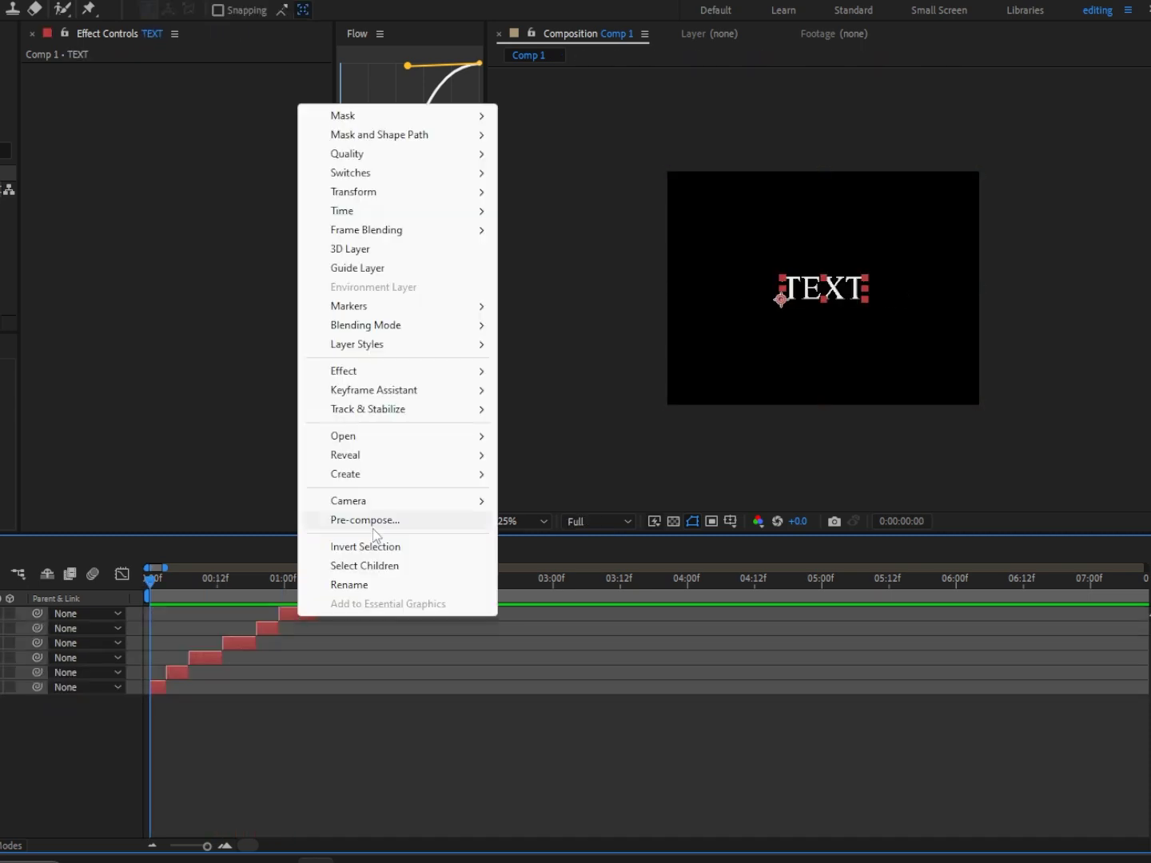
click(372, 528)
click(534, 530)
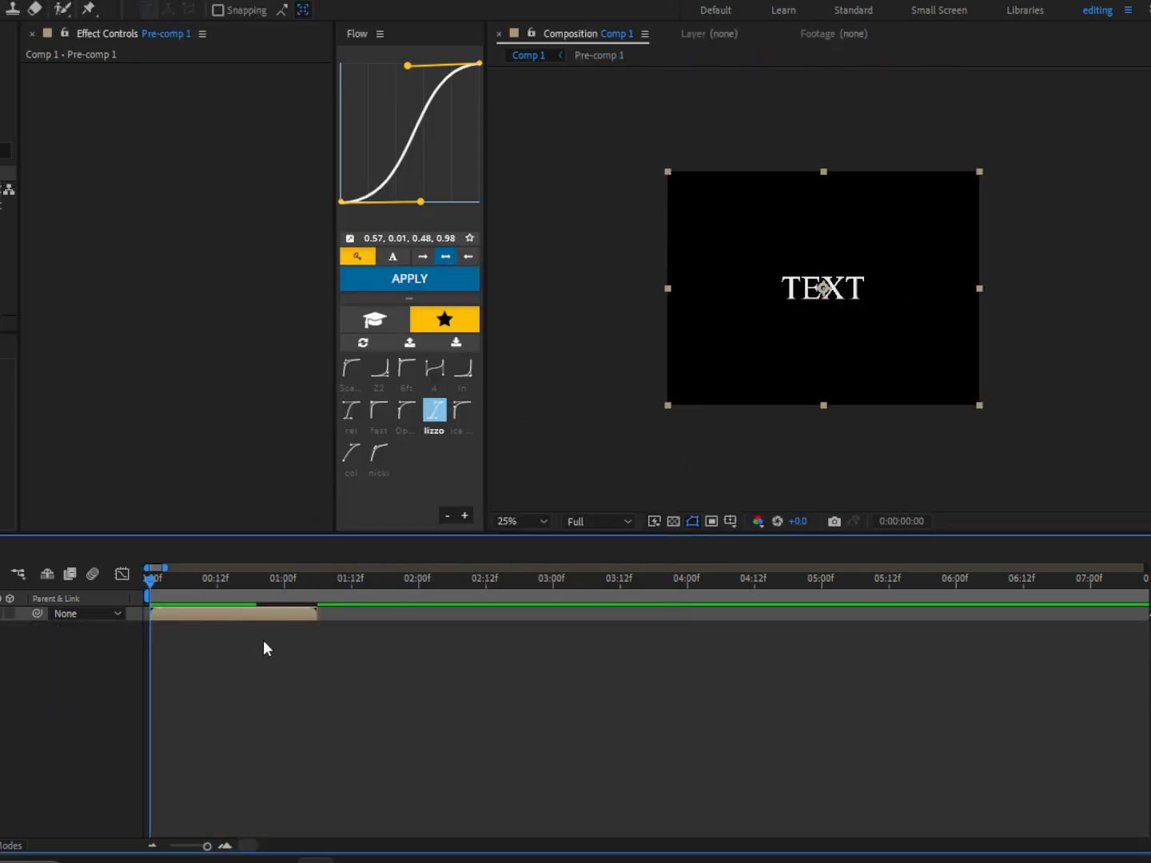
Find the uni.Holomatrix II effect and apply it to Pre-comp 1.
key(ctrl+space)
text(holo)
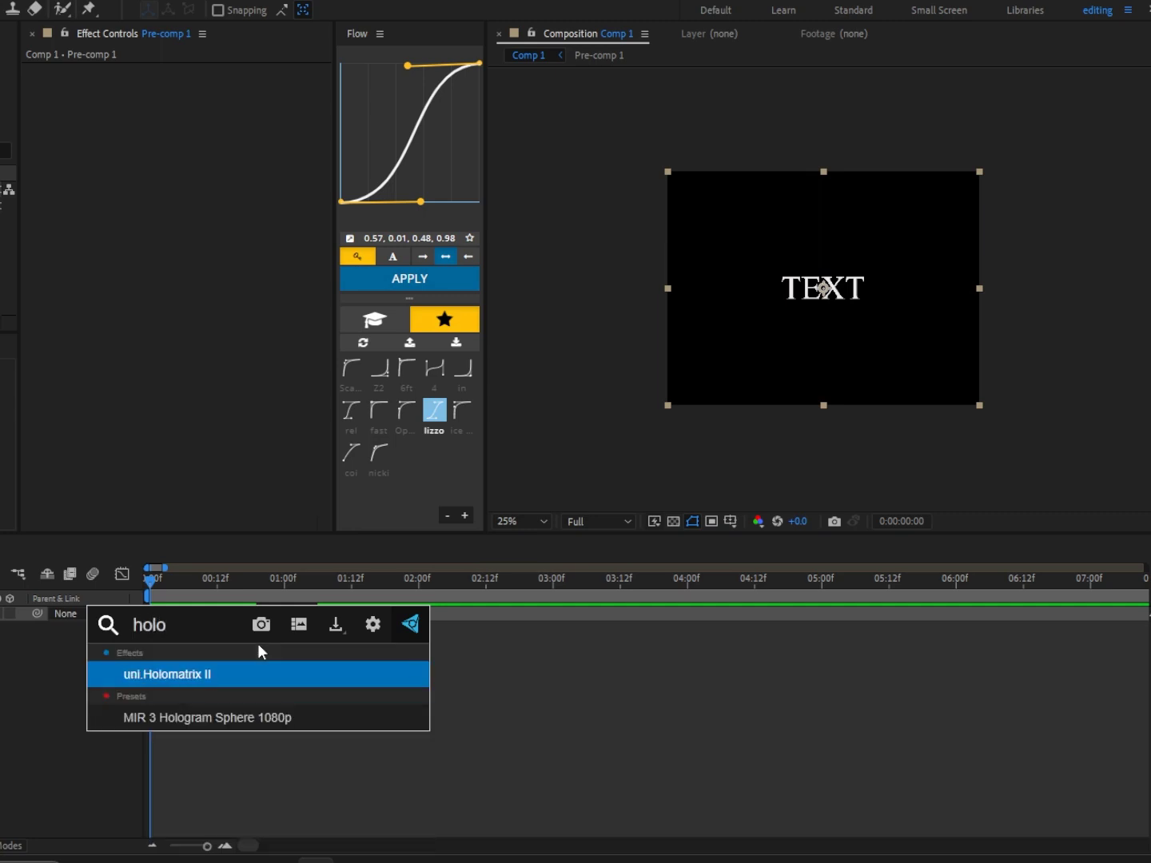
key(Return)
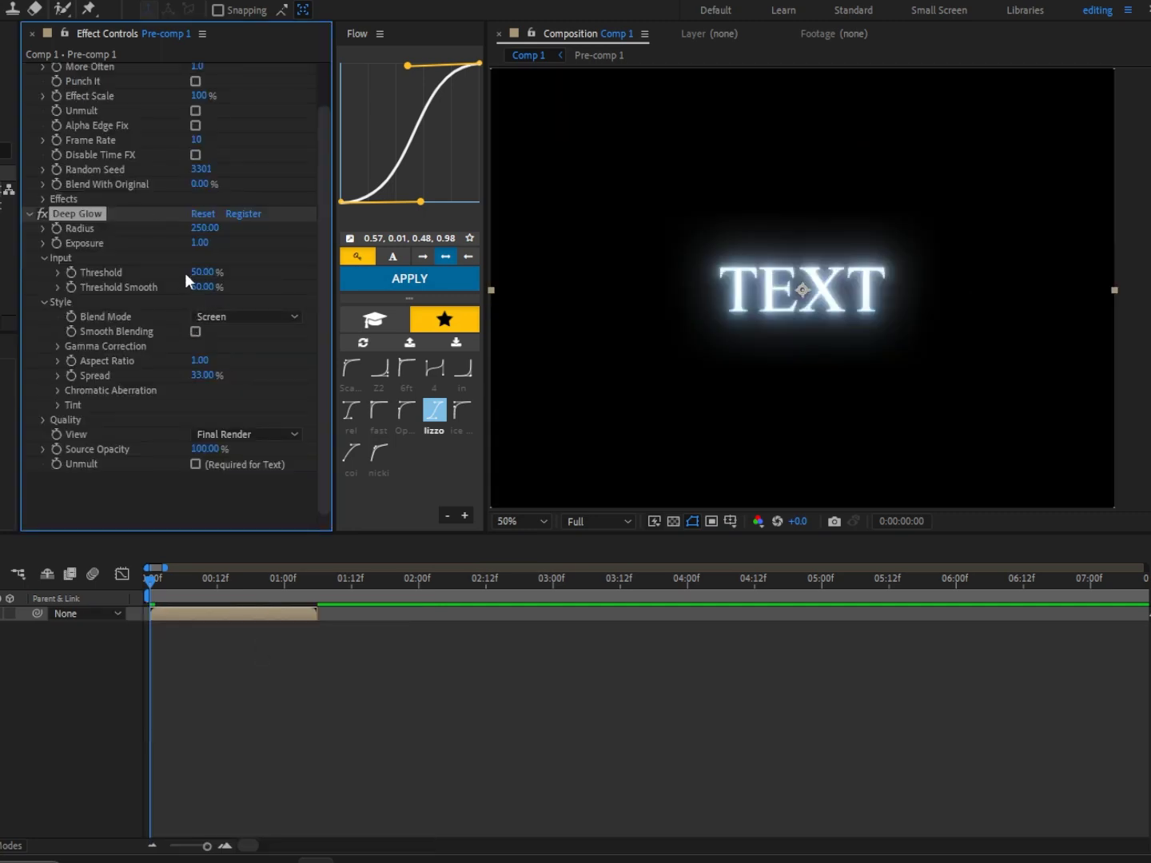
In uni.Holomatrix II, turn off Static, Interference Ghost and Color Separation, and set More Often to 1.1.
scroll(138, 340, up, 2)
click(31, 257)
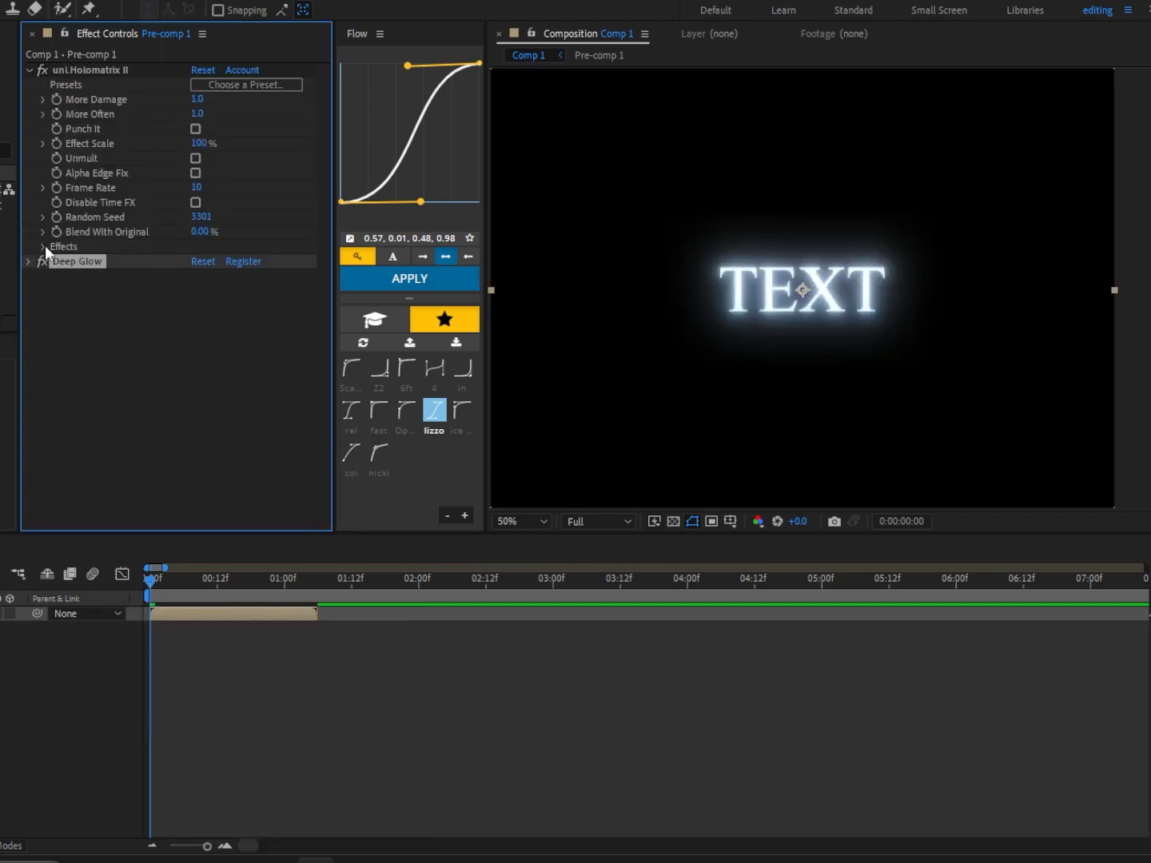
click(43, 245)
scroll(45, 245, down, 4)
scroll(91, 289, up, 4)
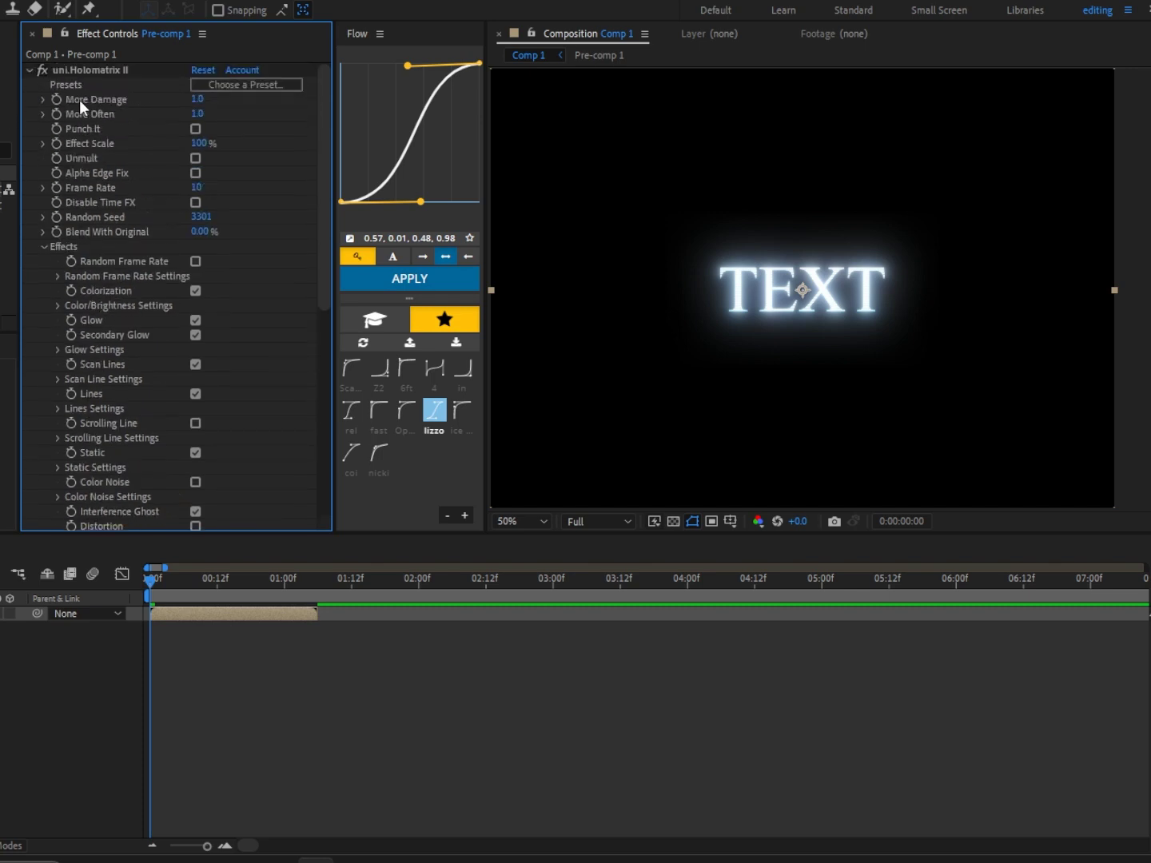
scroll(64, 82, down, 2)
click(195, 413)
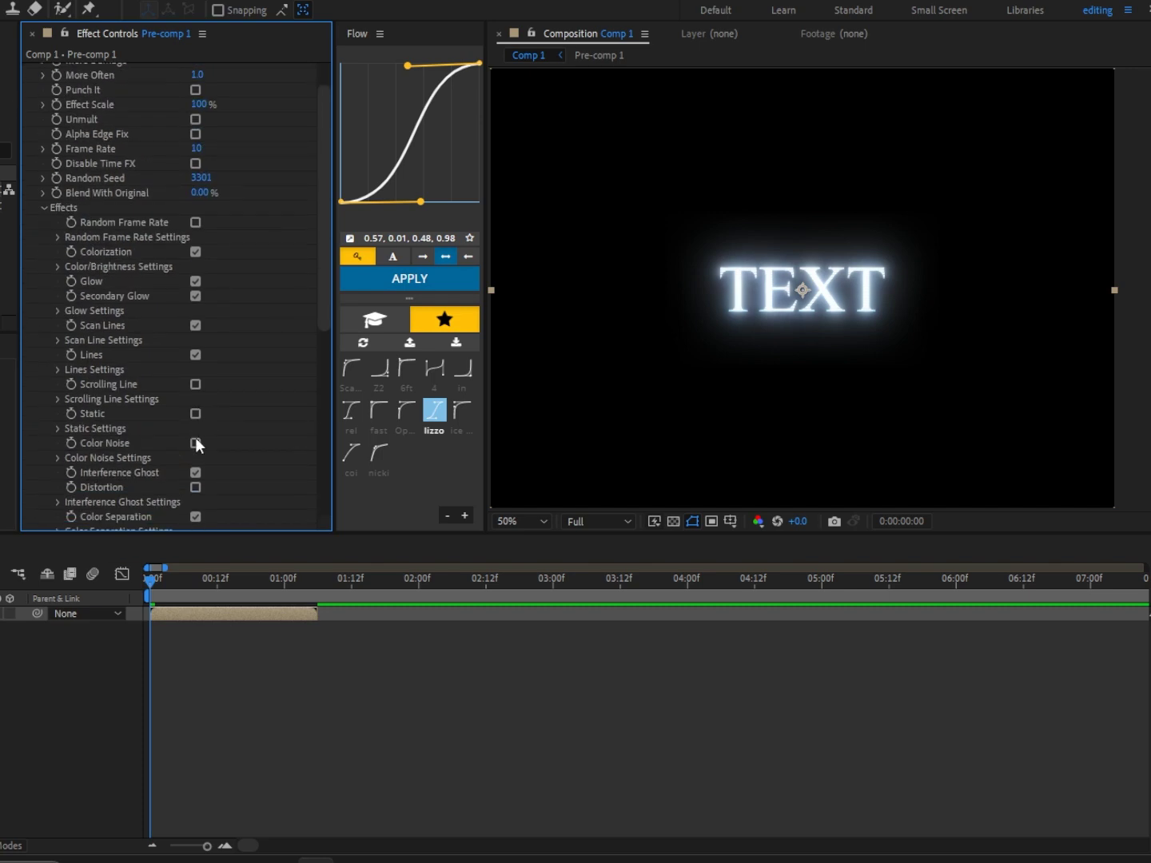
scroll(200, 456, down, 2)
click(195, 435)
scroll(166, 449, down, 1)
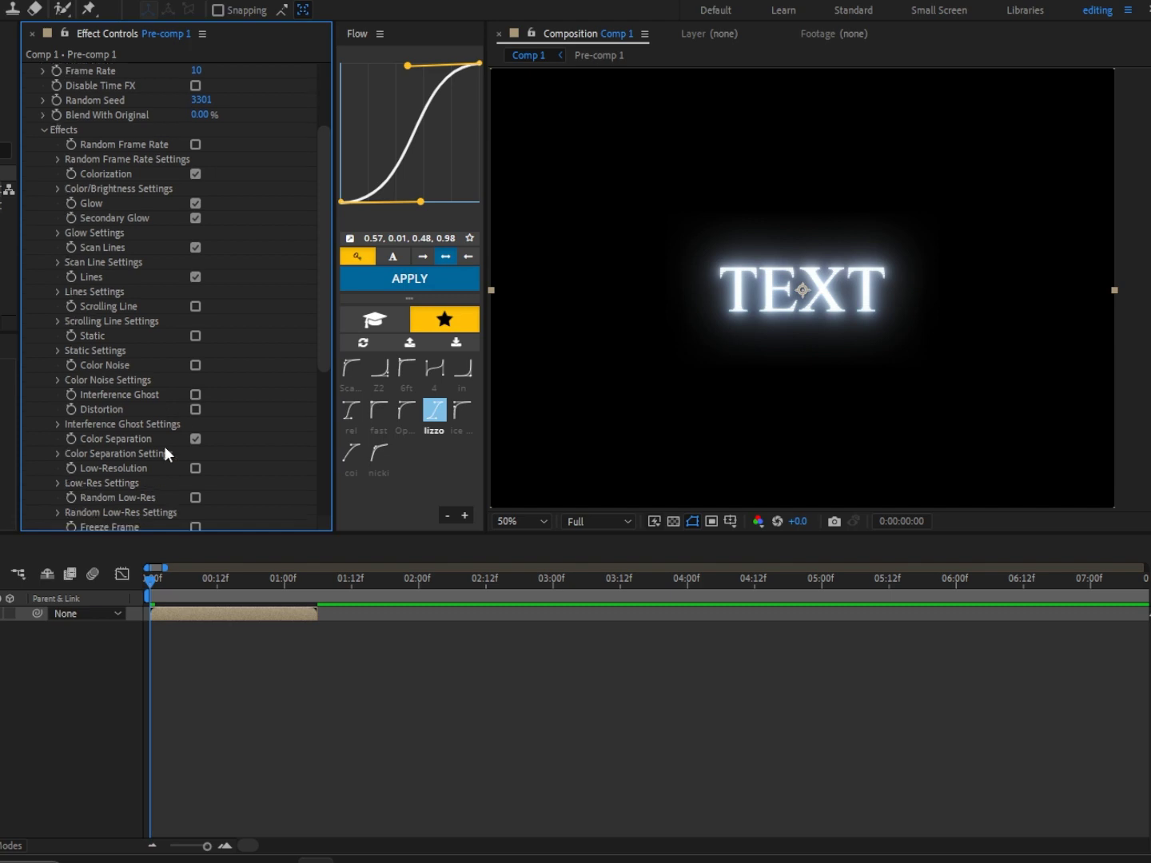
click(196, 437)
scroll(183, 434, down, 4)
scroll(176, 432, down, 4)
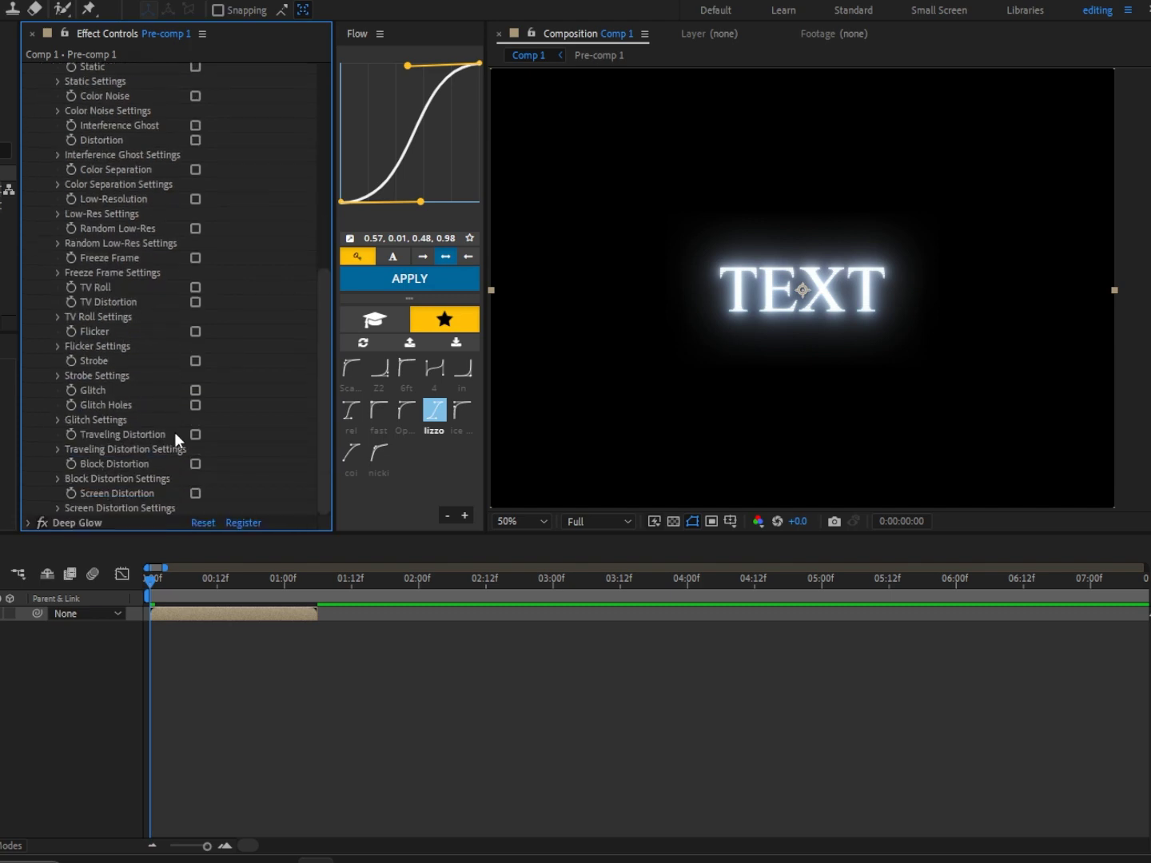
scroll(163, 425, up, 10)
drag(197, 114, 202, 113)
Apply the Optics Compensation effect to Pre-comp 1 and set its Field Of View to 132.
click(120, 615)
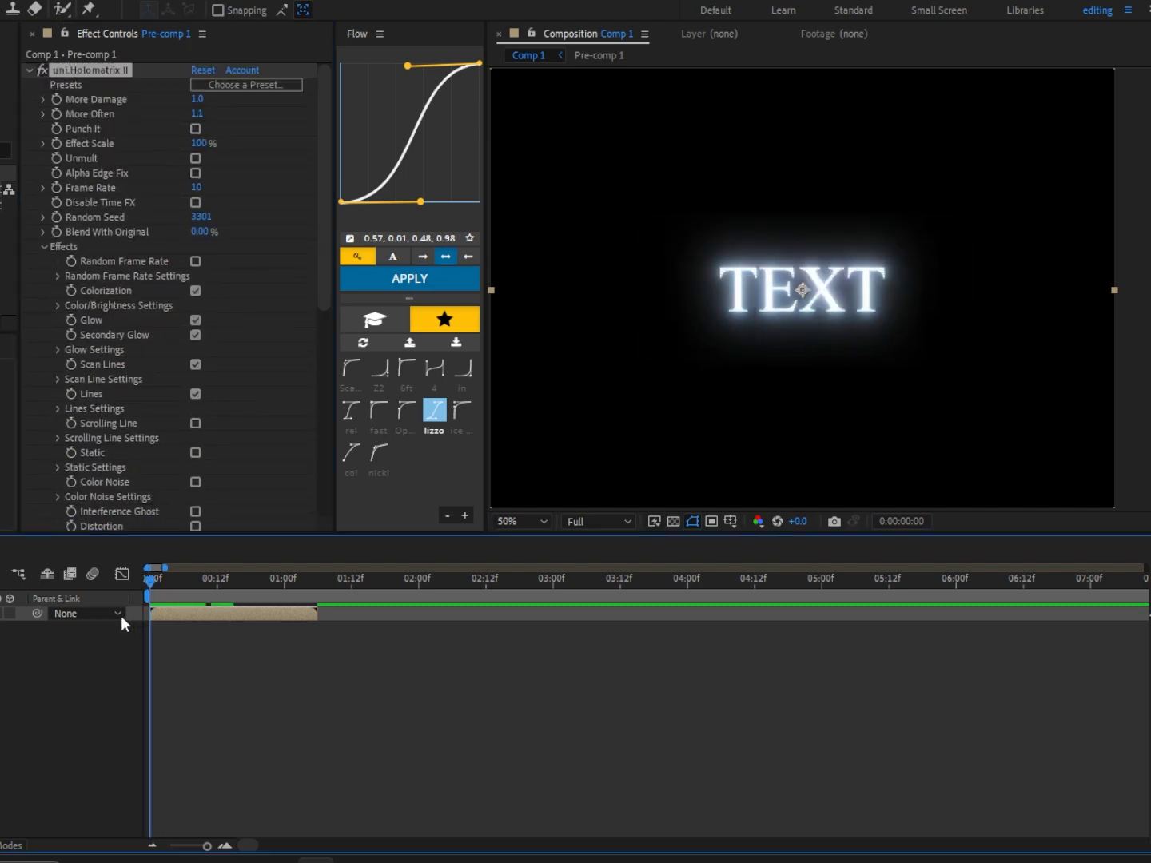
key(ctrl+space)
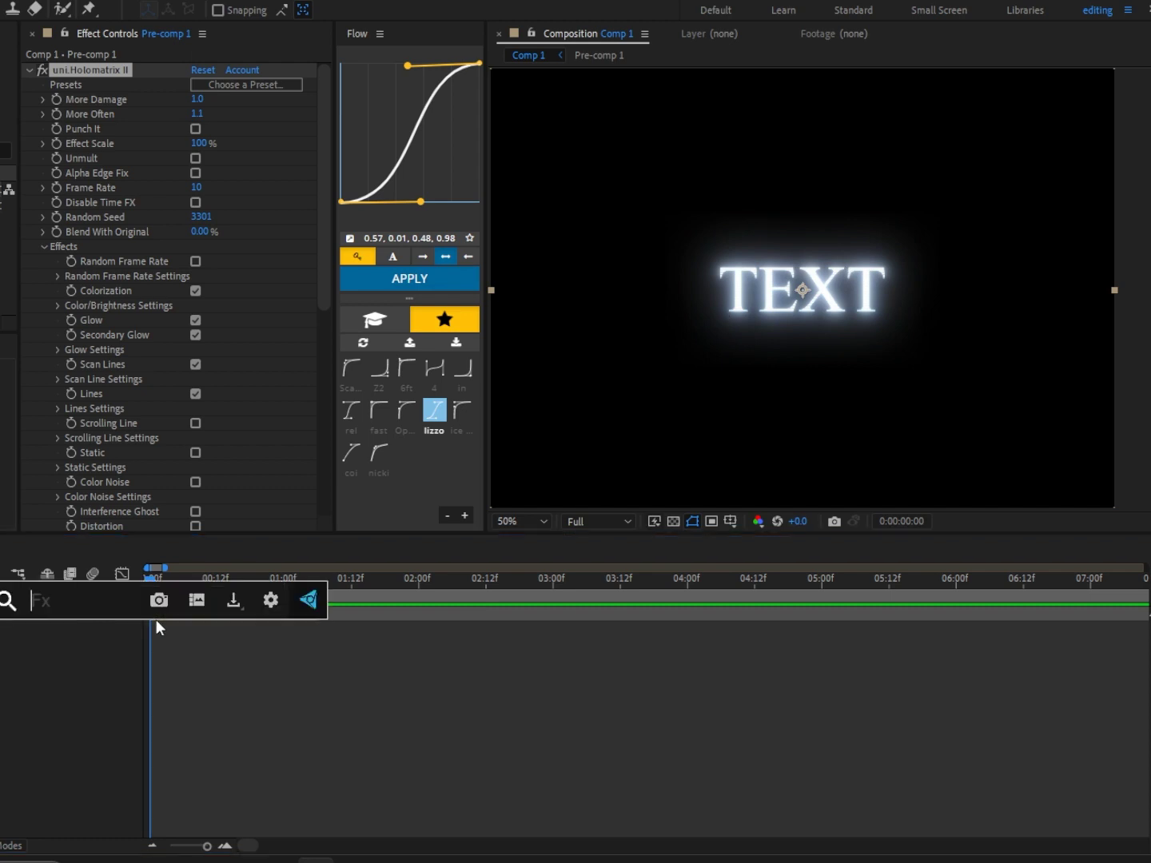
text(c)
key(BackSpace)
text(optic)
key(Return)
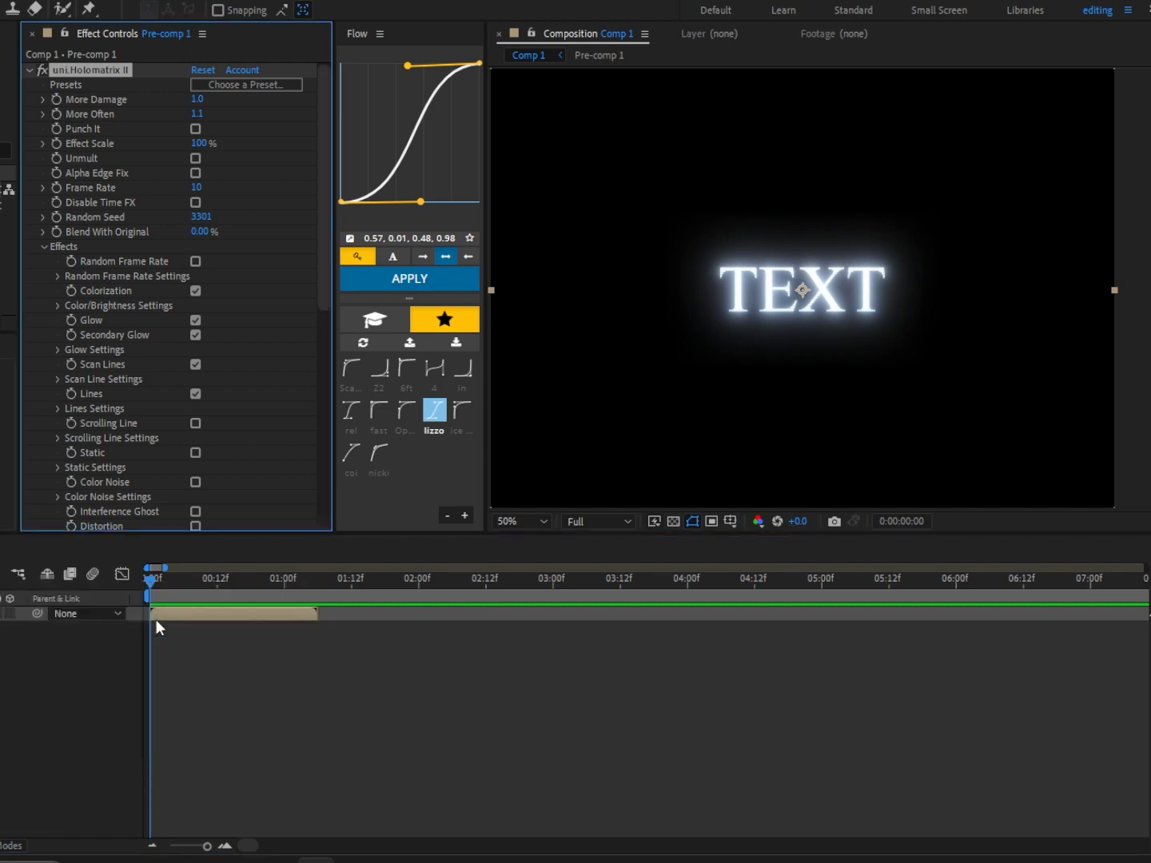
drag(200, 451, 952, 438)
Set Deep Glow's radius to 60, scale up Pre-comp 1 and preview the result.
click(27, 420)
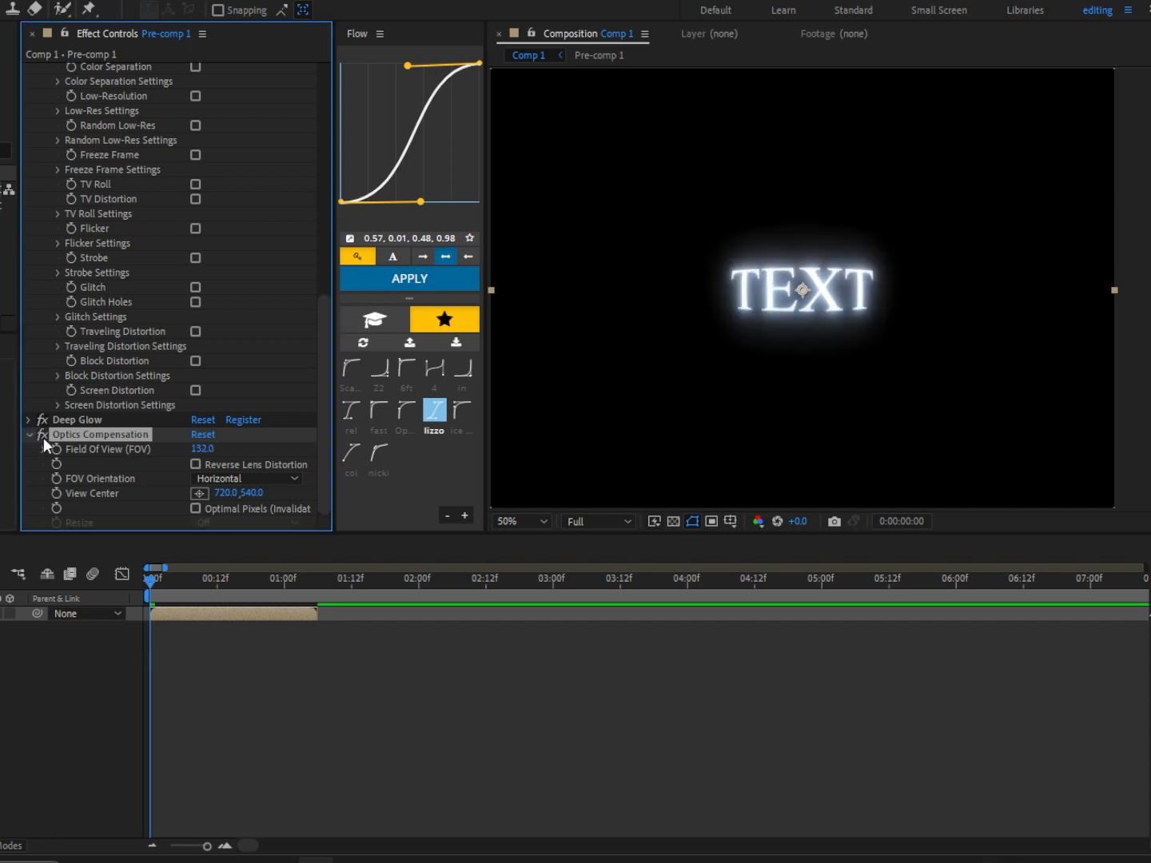
scroll(69, 357, down, 3)
drag(210, 287, 74, 311)
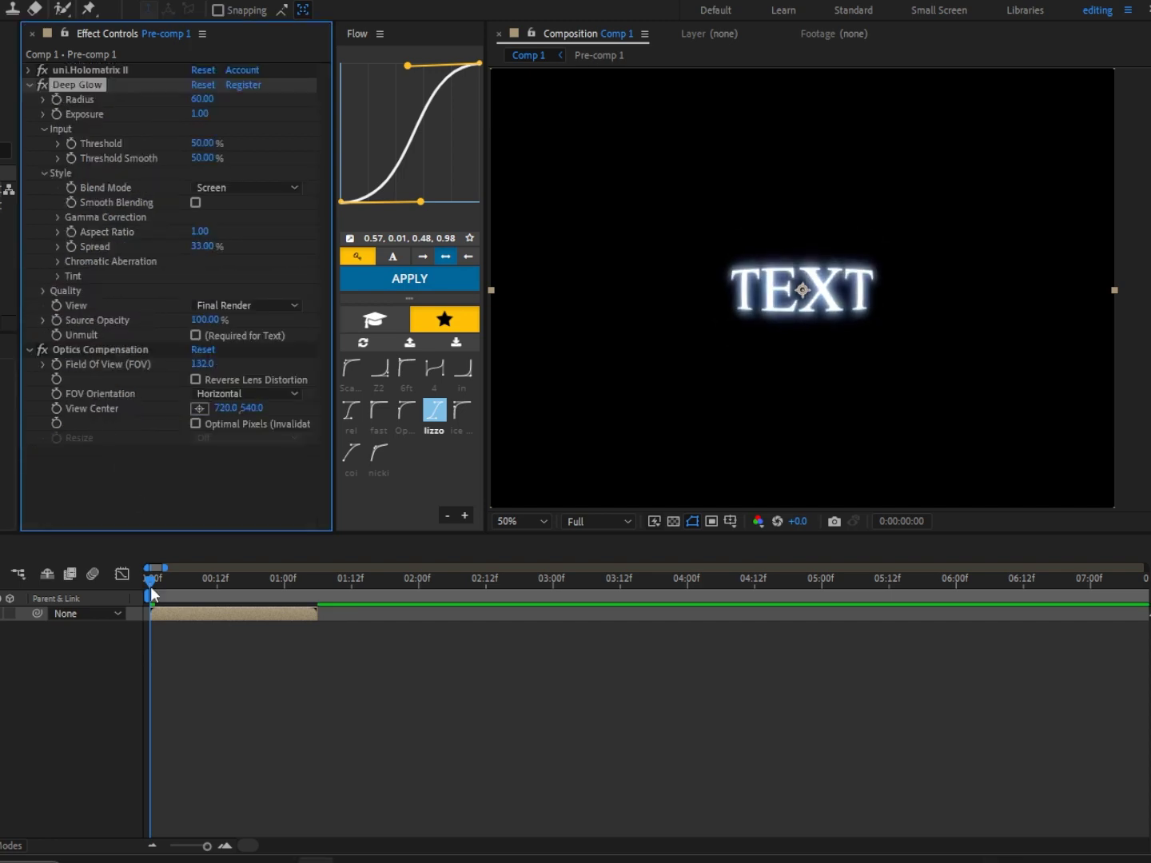
key(s)
drag(0, 628, 48, 643)
key(space)
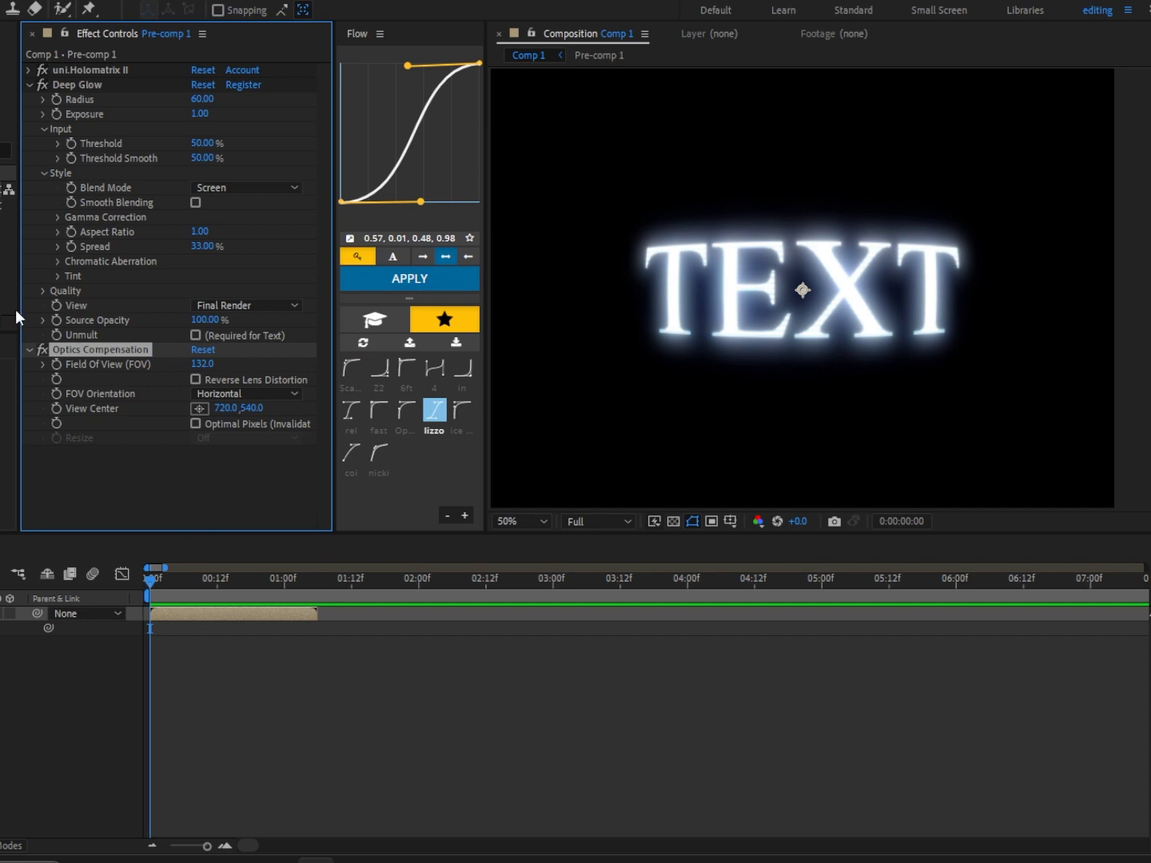
Remove Optics Compensation, Deep Glow and uni.Holomatrix II from Pre-comp 1.
key(Delete)
click(69, 83)
key(Delete)
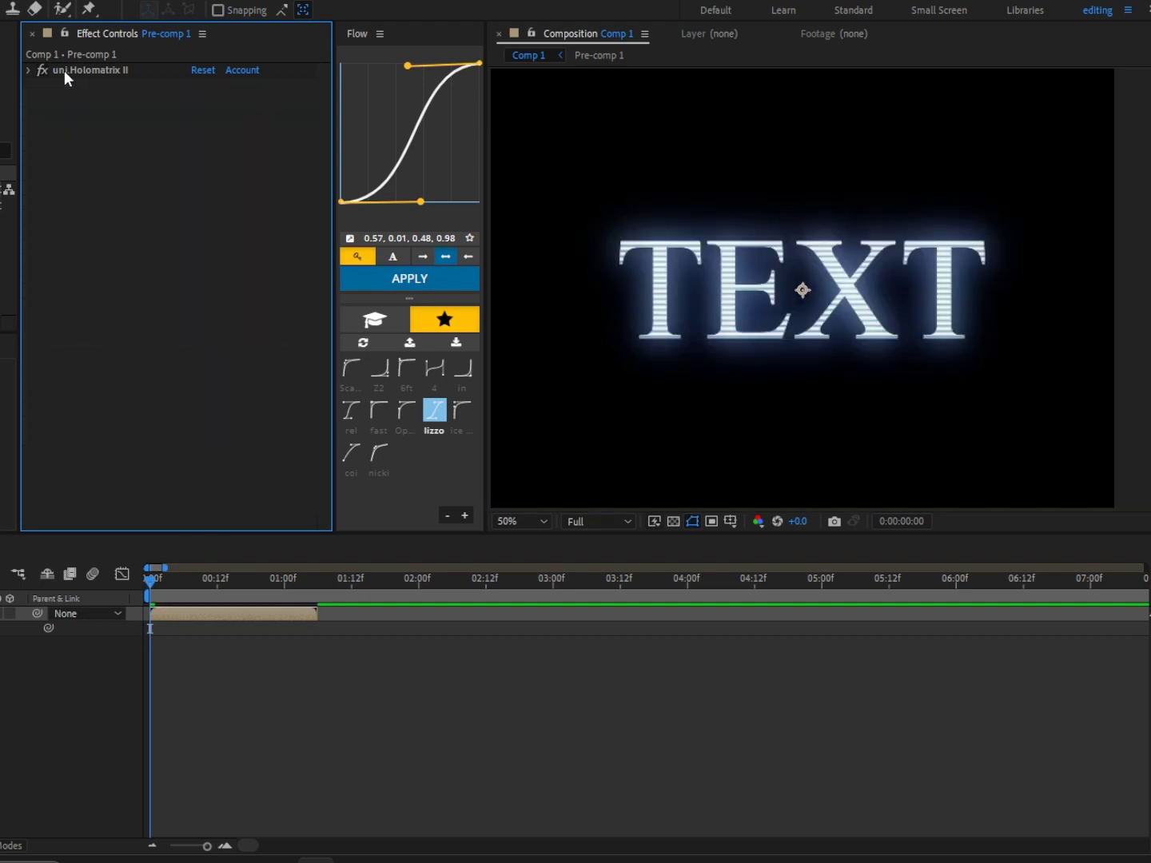
click(63, 69)
key(Delete)
Find the Turbulent Displace effect and apply it to Pre-comp 1.
key(ctrl+space)
text(tur)
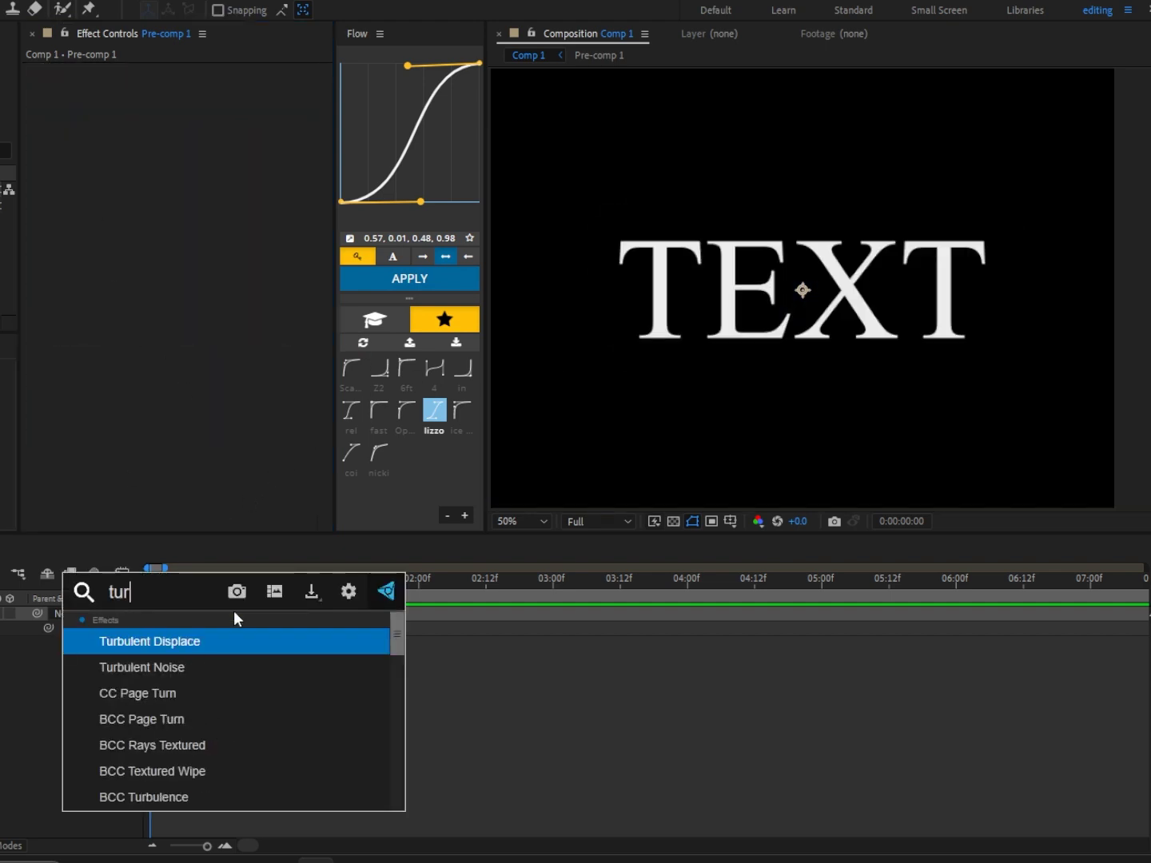
key(Return)
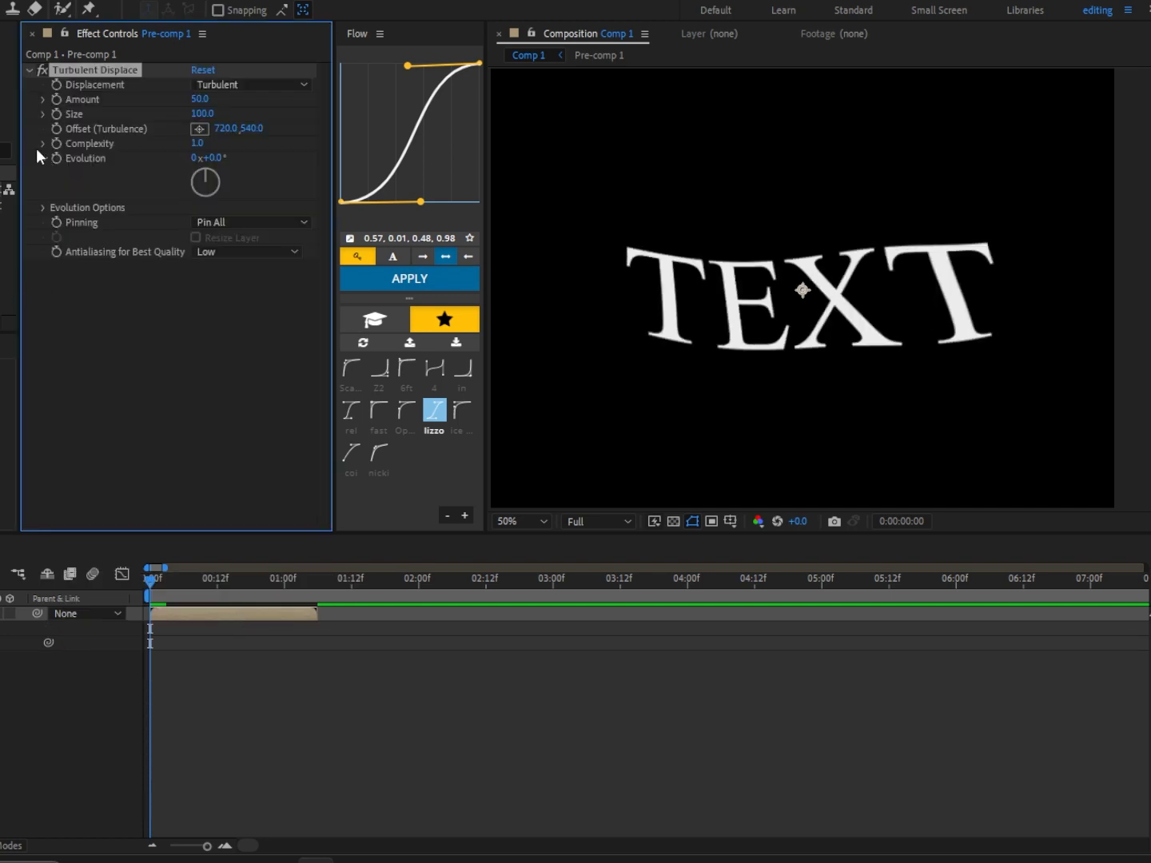
Give Turbulent Displace's Random Seed the expression time*9 and reduce the effect's Size.
click(43, 207)
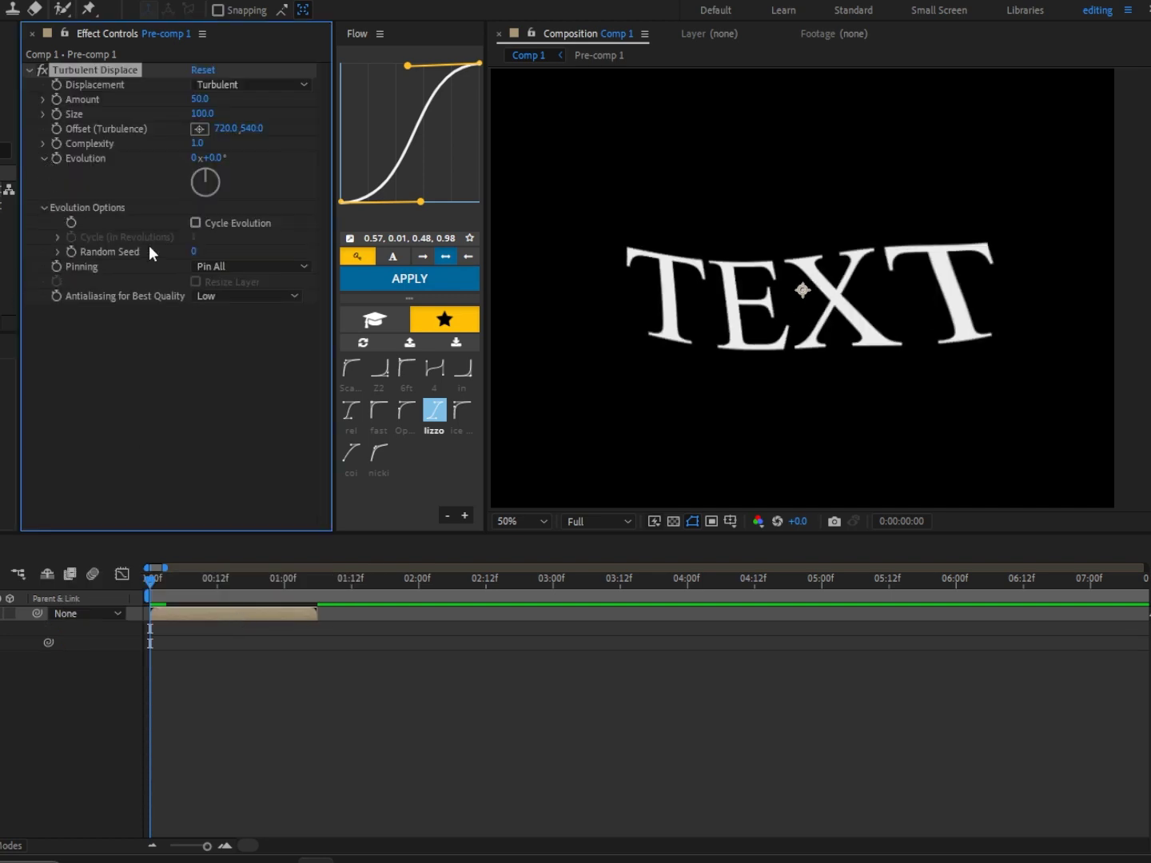
alt+click(71, 251)
text(t)
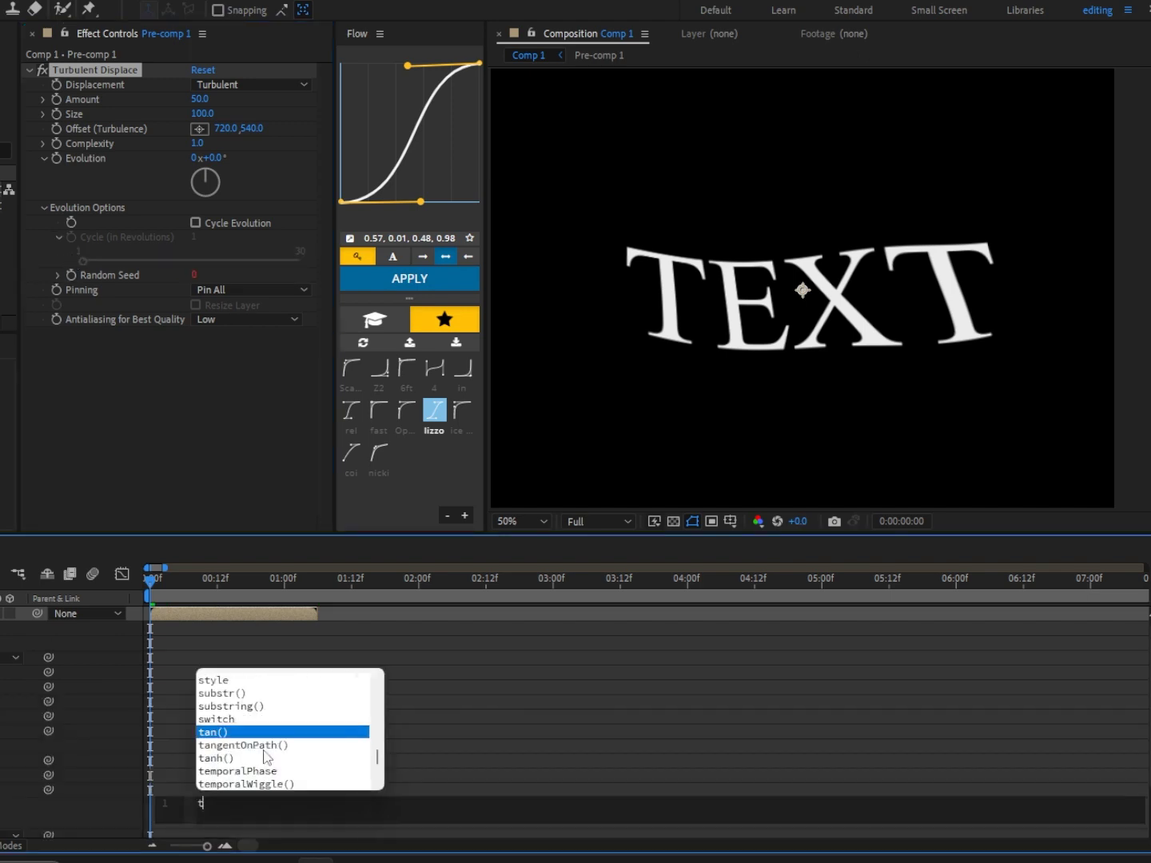
text(ime+9)
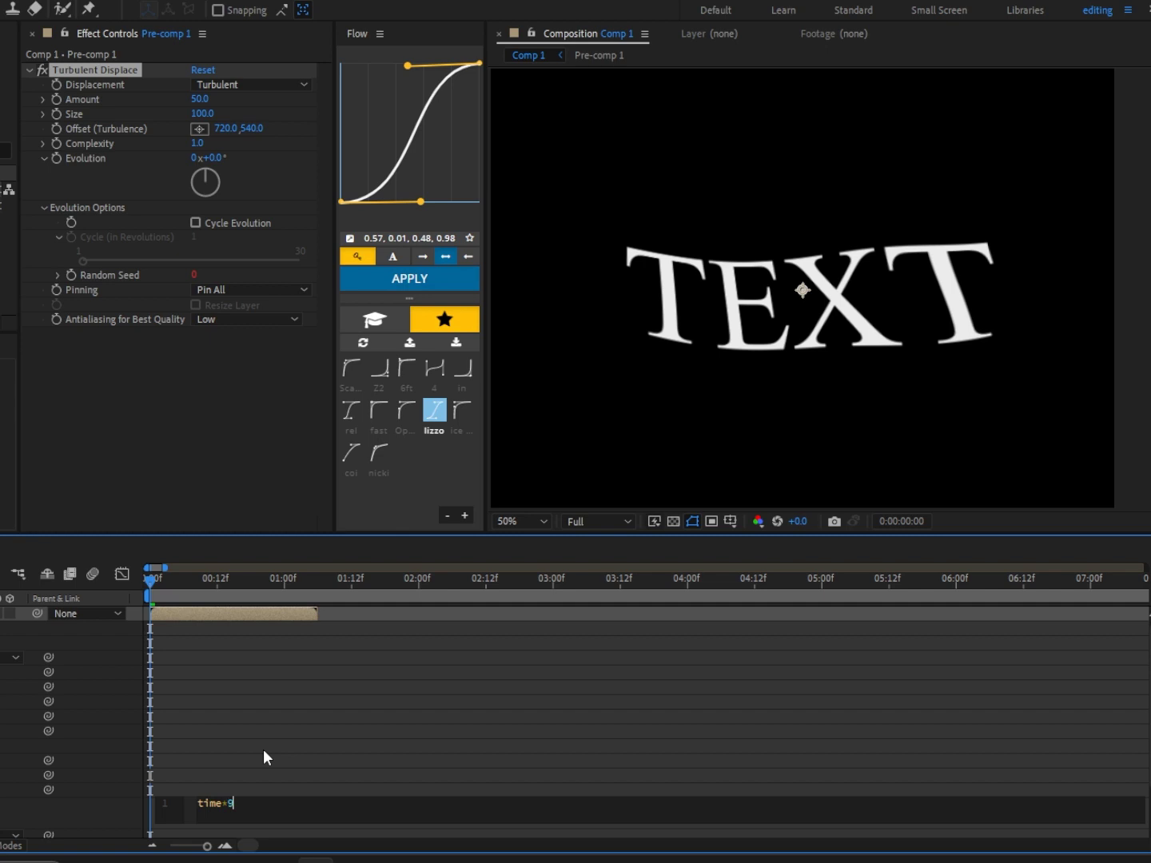
click(268, 752)
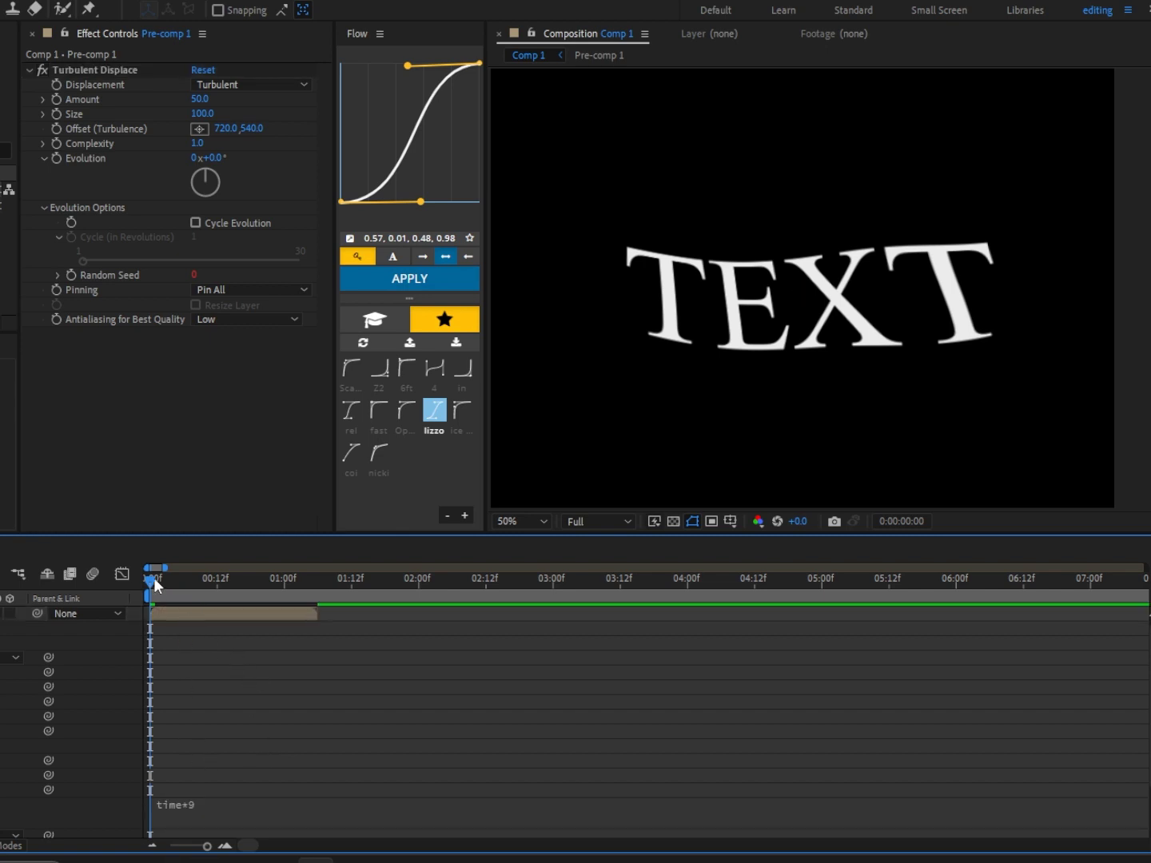
mouse_move(155, 577)
mouse_down()
mouse_move(183, 588)
mouse_move(150, 578)
mouse_up()
drag(197, 113, 162, 113)
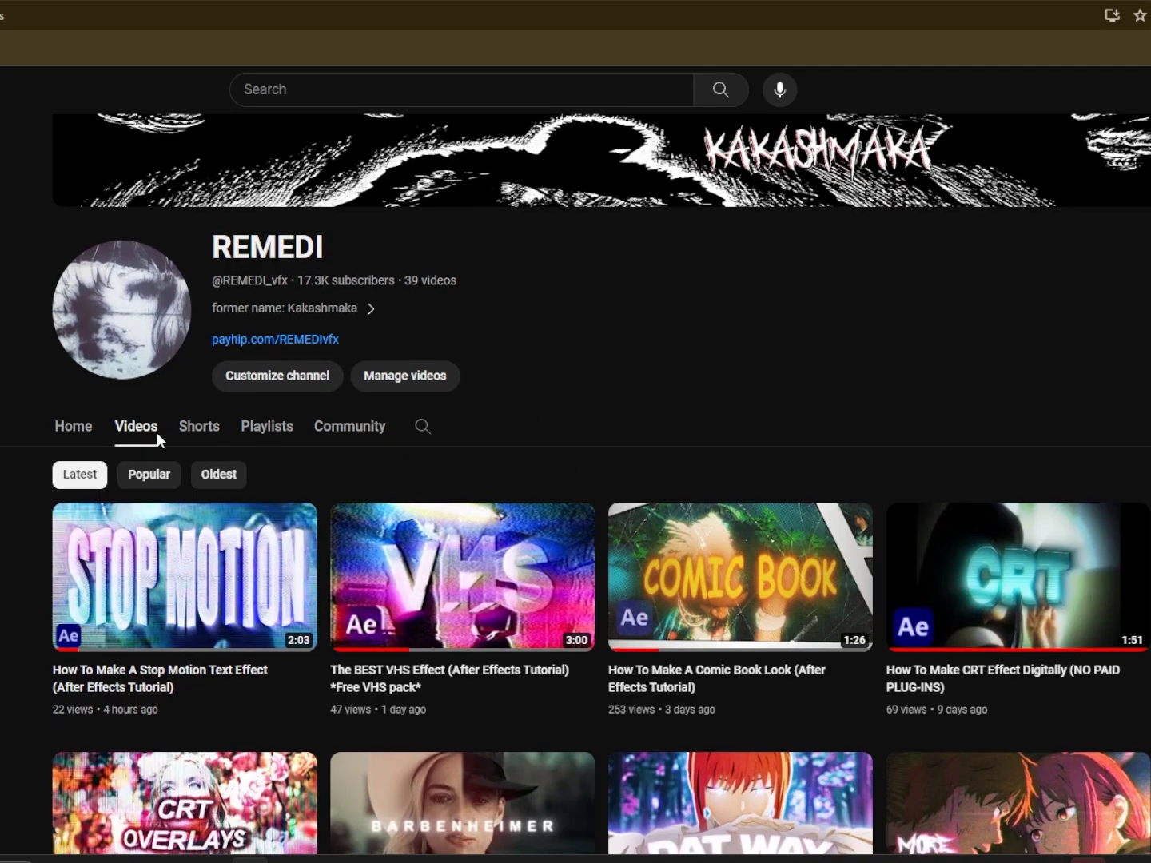
Look through the latest videos on the YouTube channel page.
scroll(1, 556, down, 1)
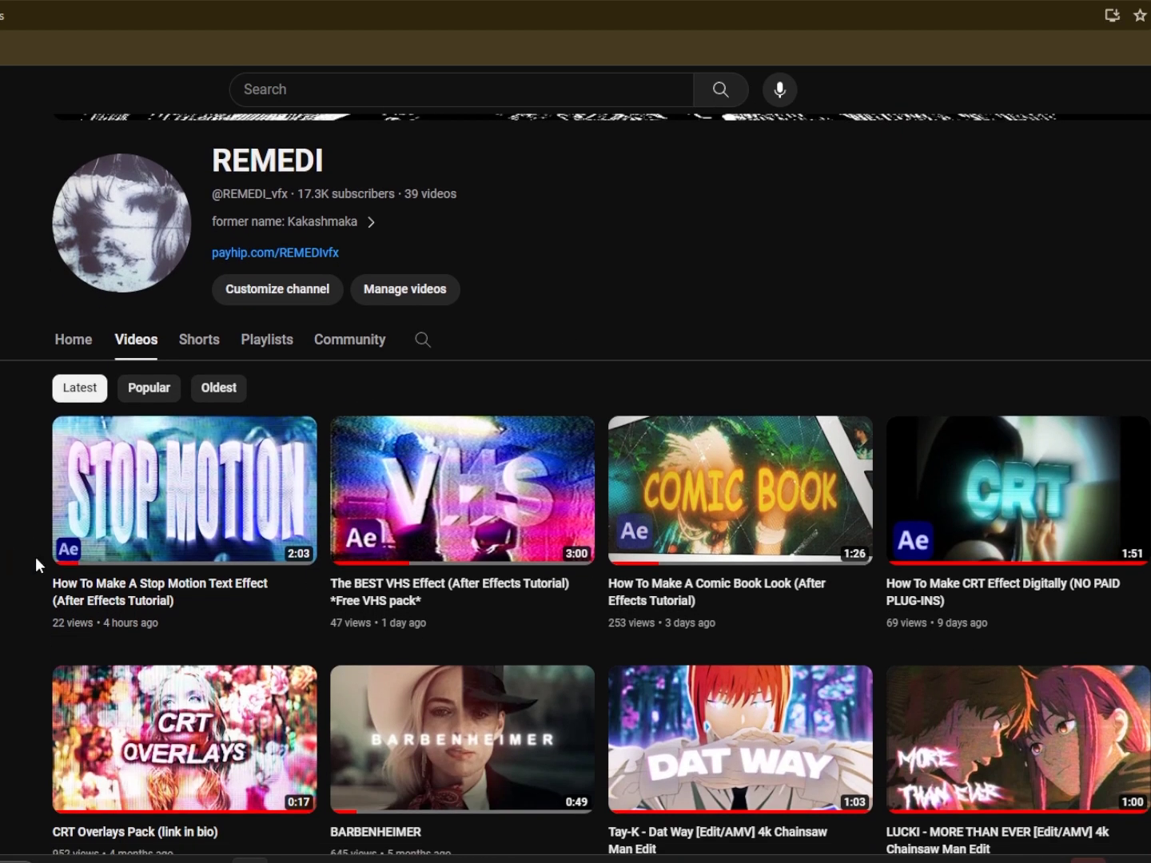
click(430, 532)
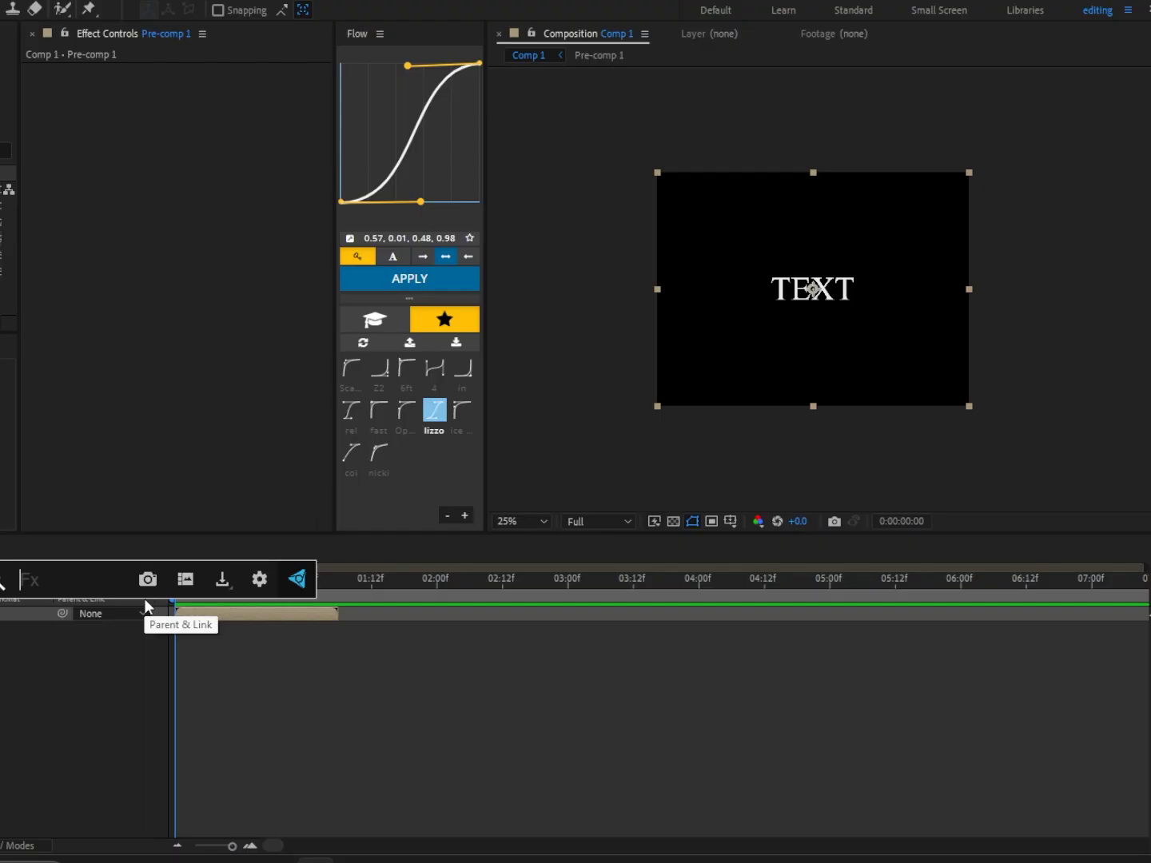
Apply Glitchify to Pre-comp 1 with Glitchify Amount 76 and Glitchify Speed 92.
text(gl)
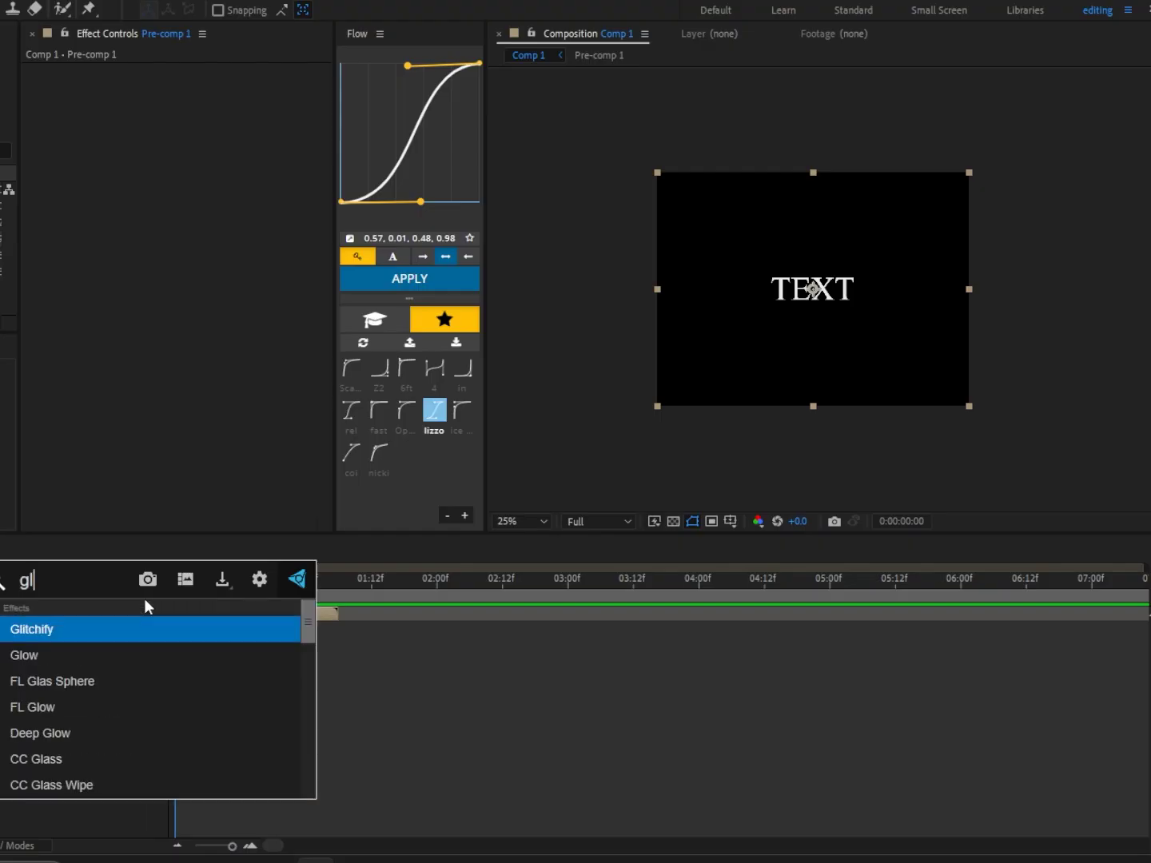
text(itch)
key(Return)
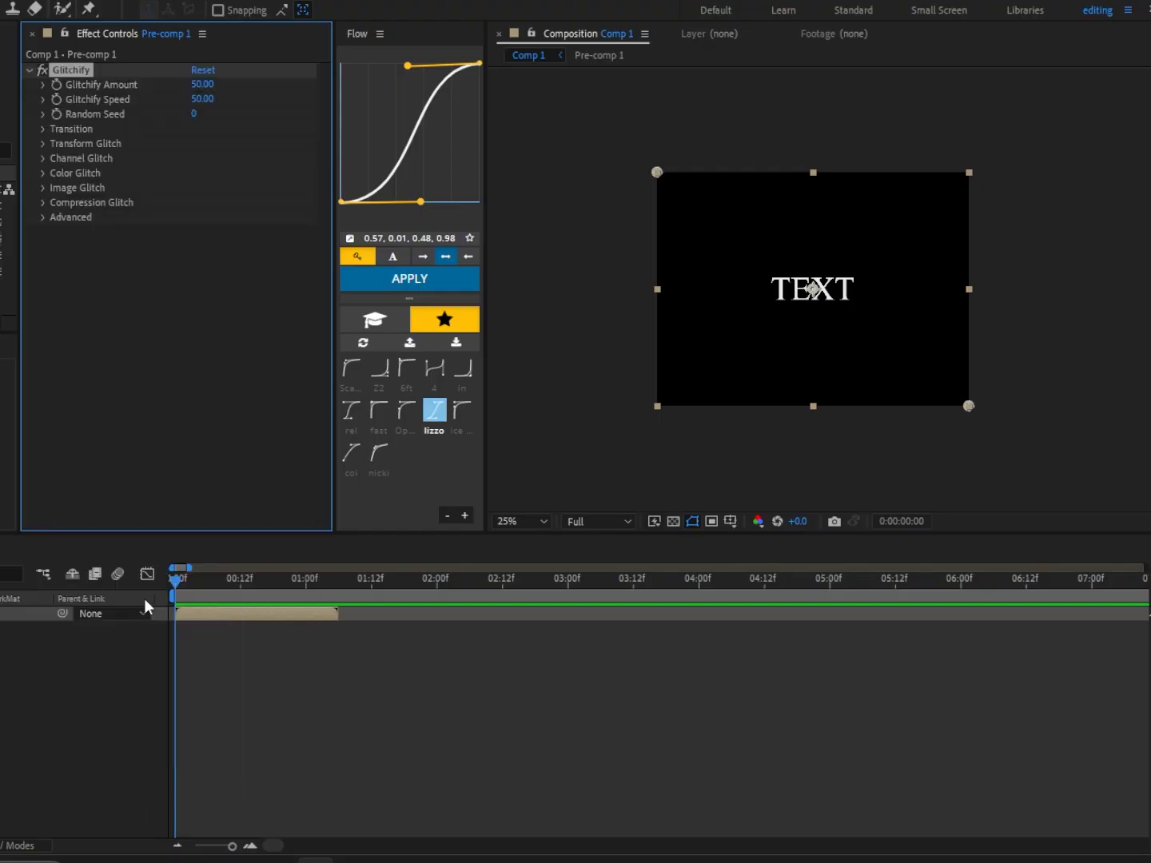
mouse_move(206, 84)
mouse_down()
mouse_move(309, 89)
mouse_move(215, 88)
mouse_move(212, 99)
mouse_up()
drag(205, 84, 270, 84)
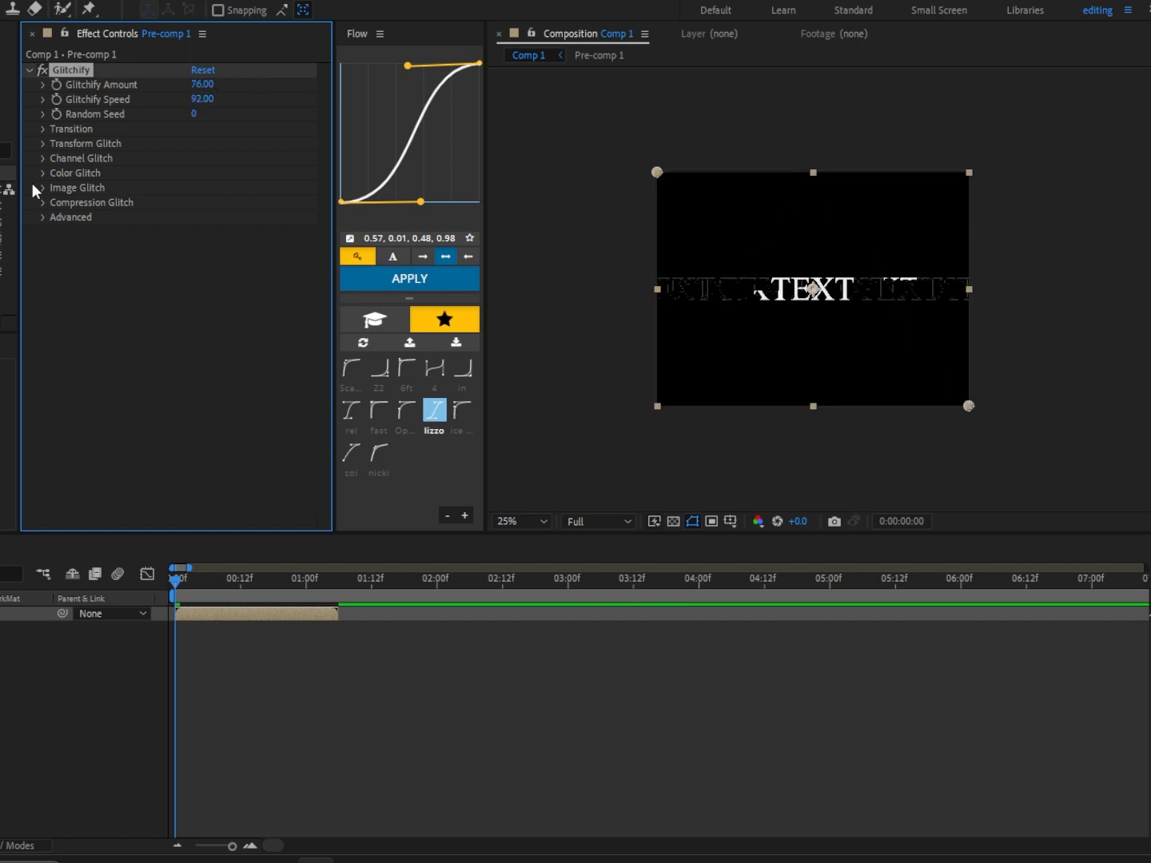
Play back the glitched text from the first frame and raise the Glitchify Speed further.
click(175, 593)
key(space)
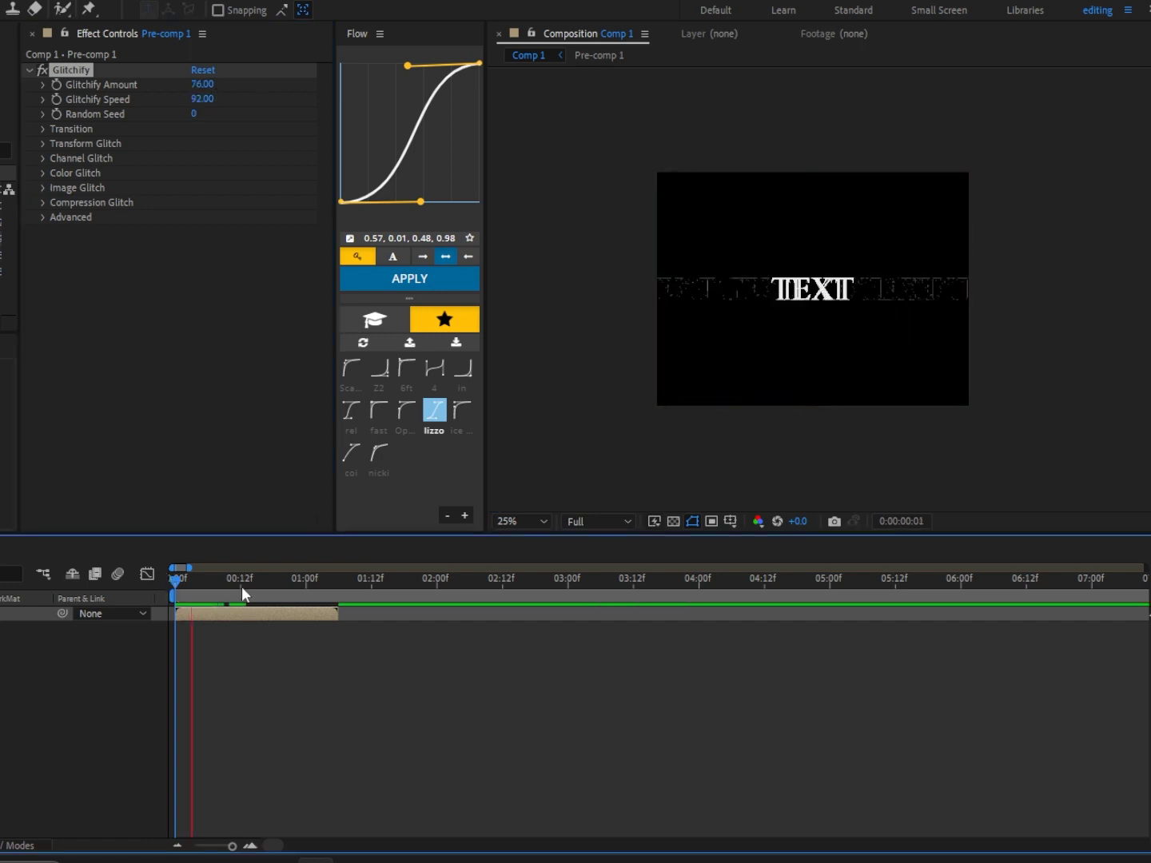
key(space)
drag(250, 584, 106, 573)
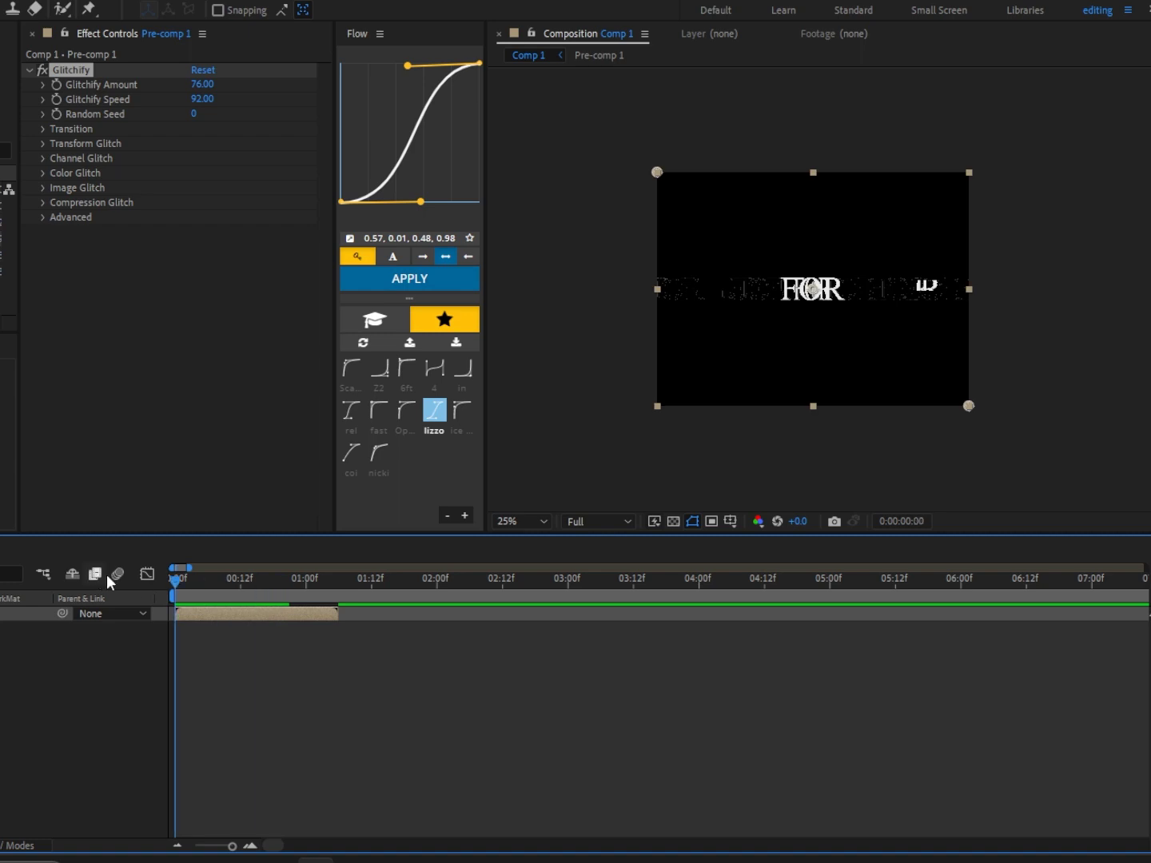
key(space)
key(space)
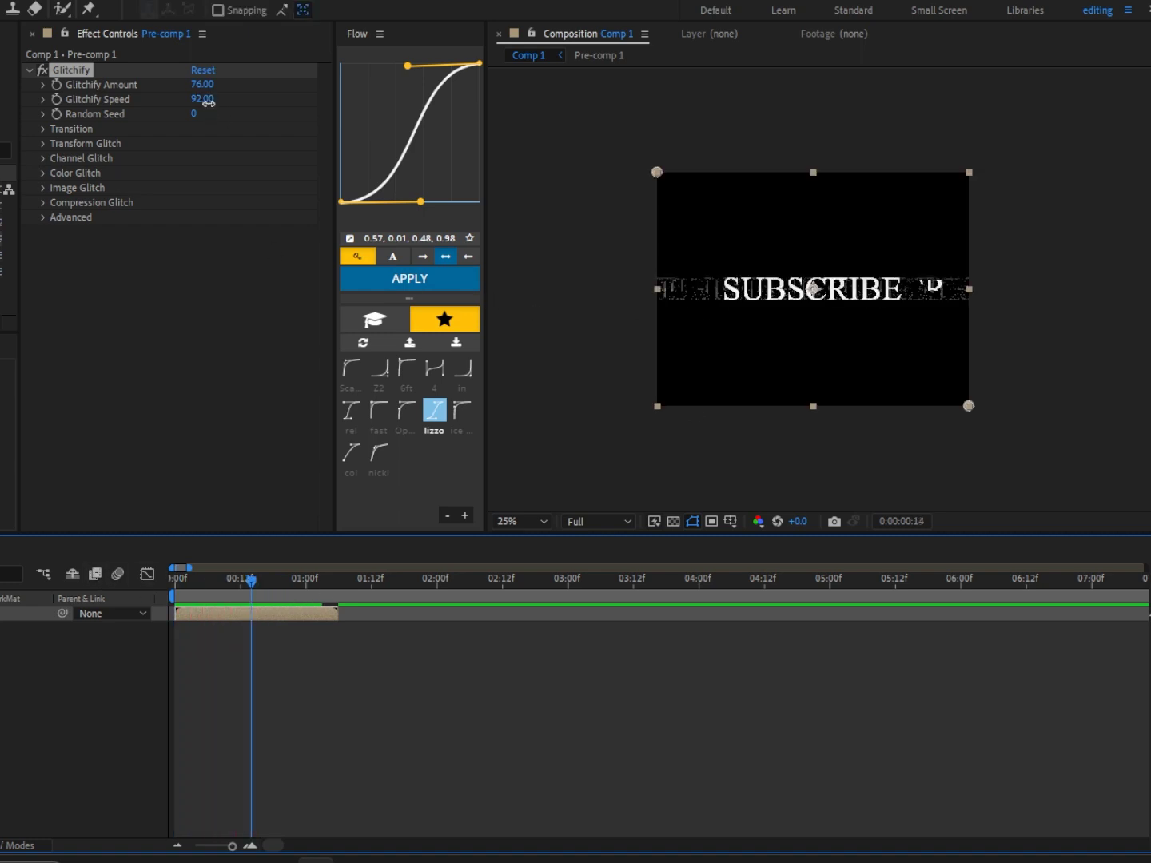
drag(209, 103, 262, 102)
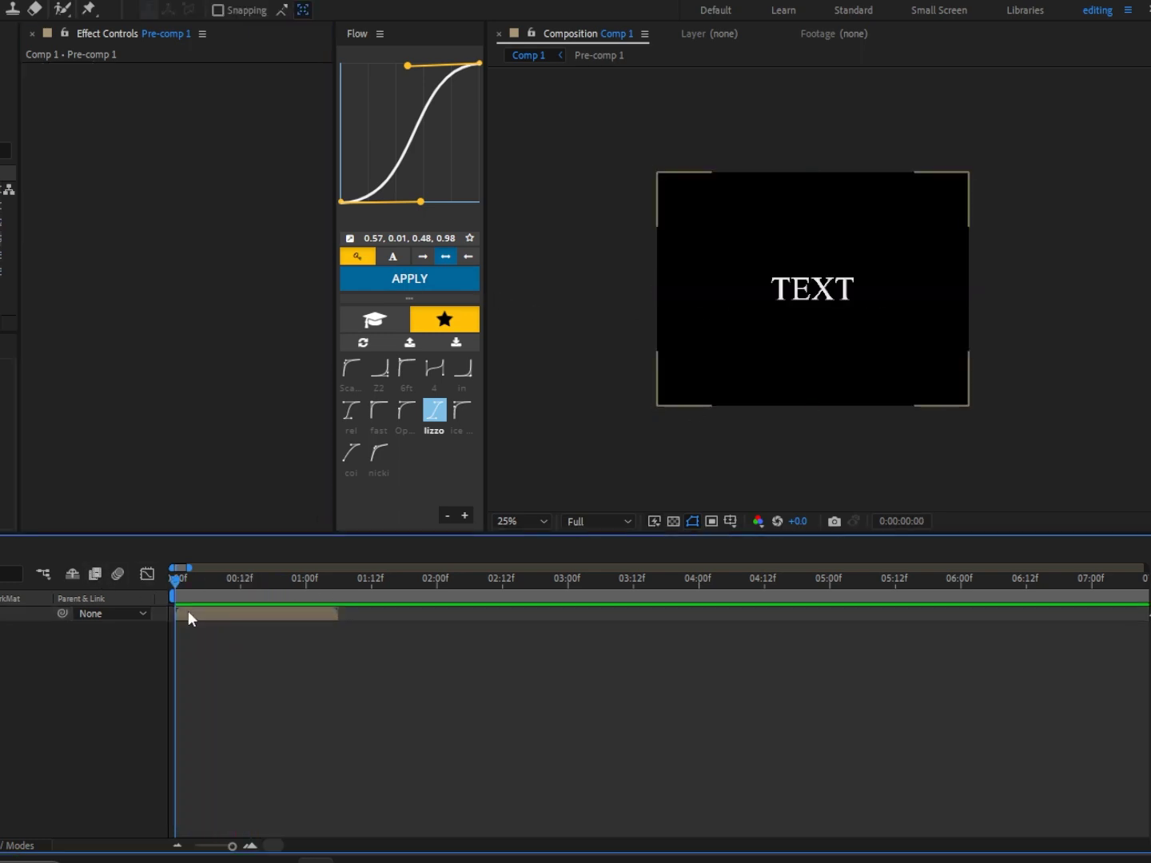
Find the S_TextureFlux effect and apply it to the Pre-comp 1 layer.
click(187, 611)
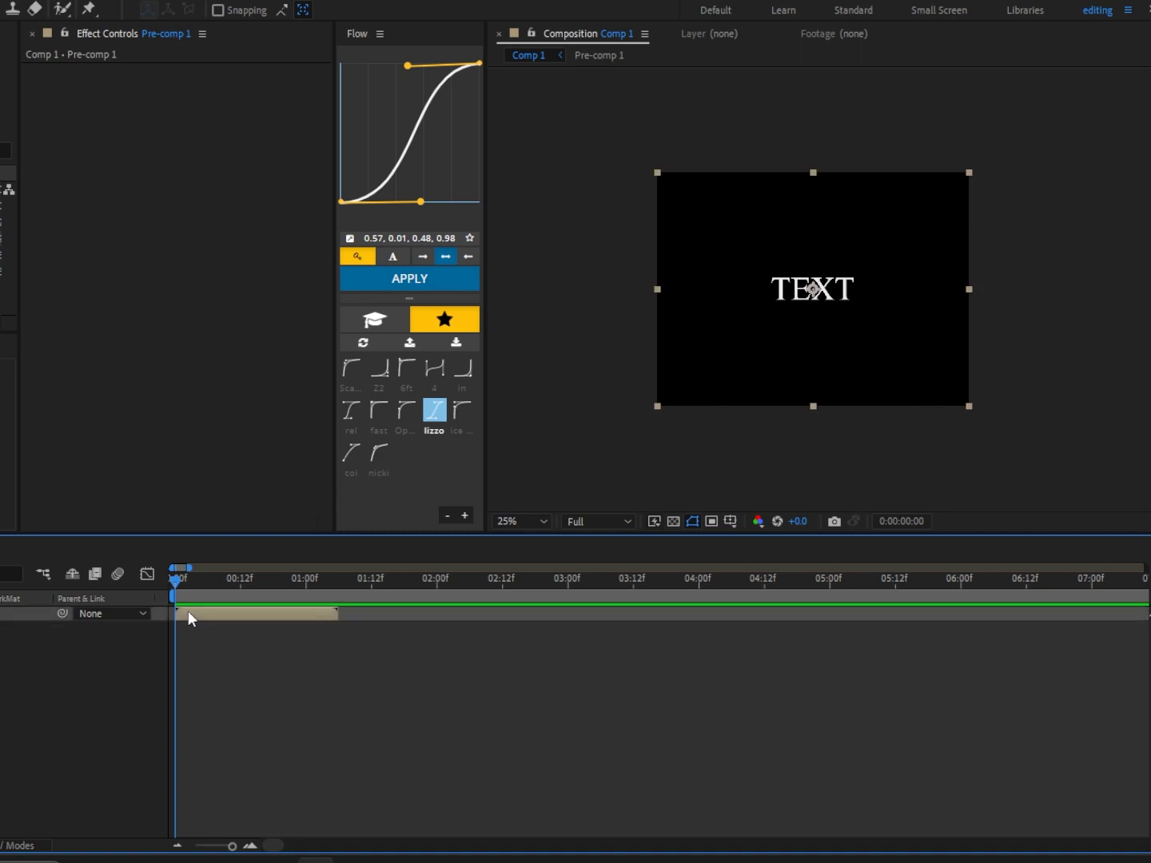
key(ctrl+space)
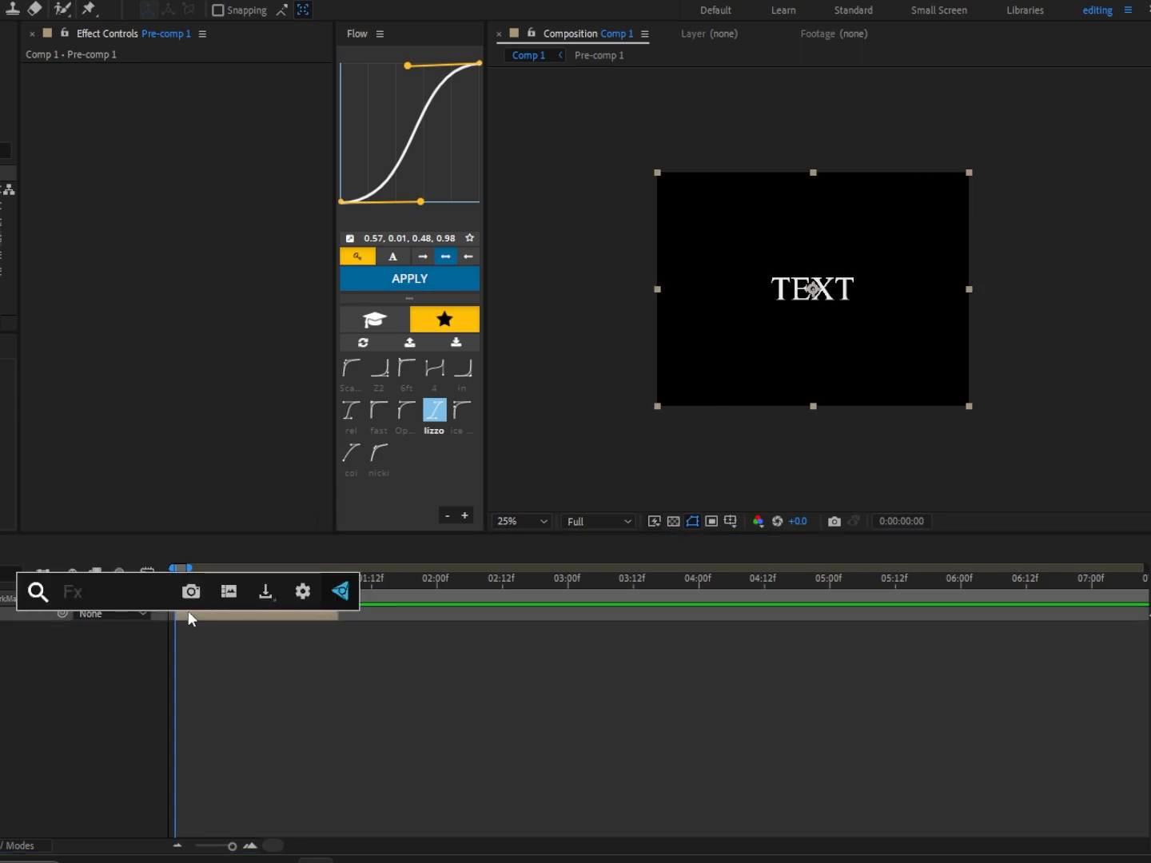
text(s_)
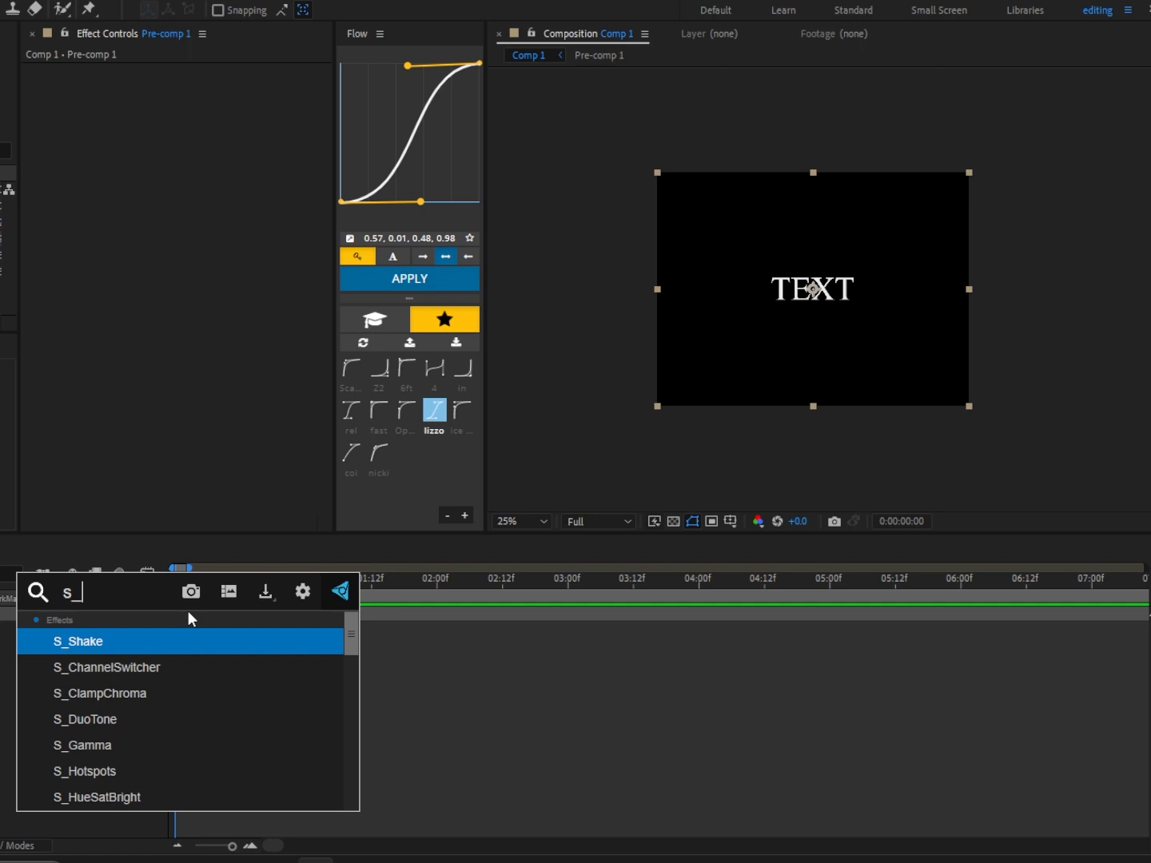
text(text)
click(198, 688)
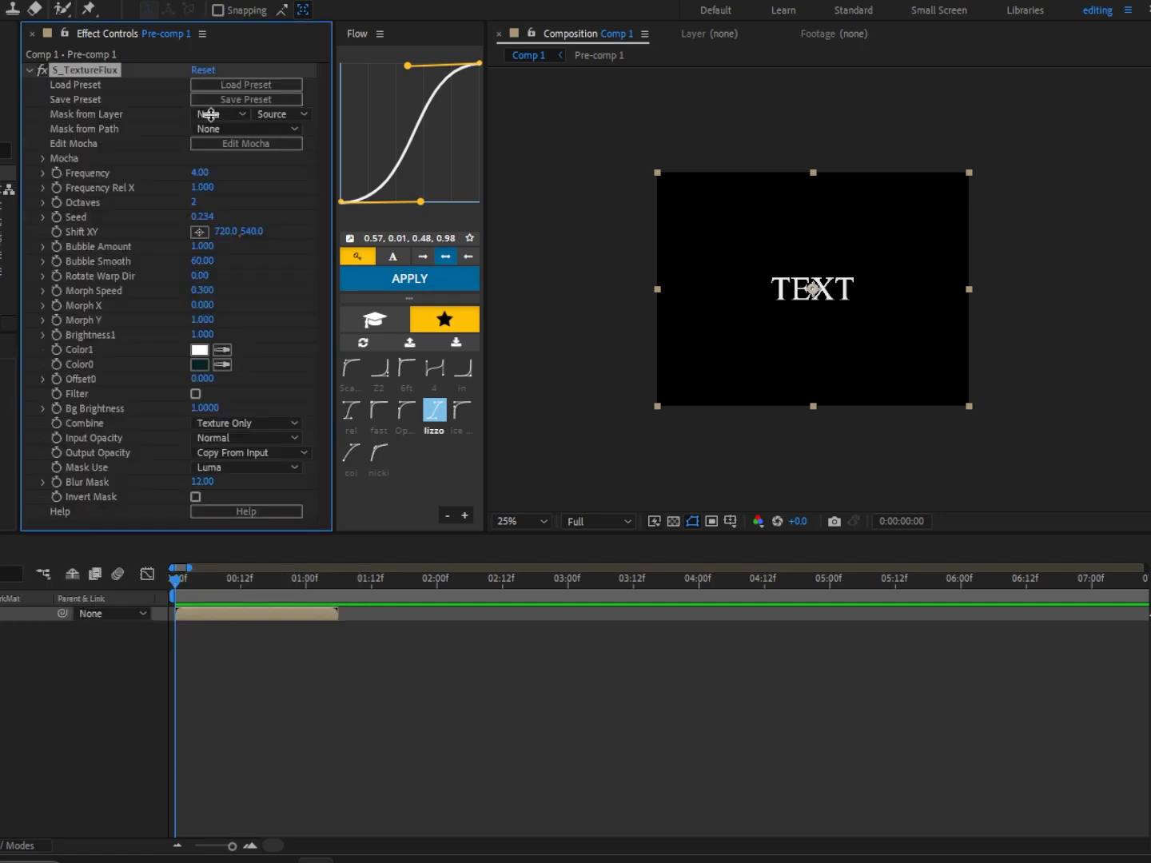
In S_TextureFlux, choose Pre-comp 1 as Mask from Layer and set Frequency to 1.81 and Frequency Rel X to 0.900.
click(220, 117)
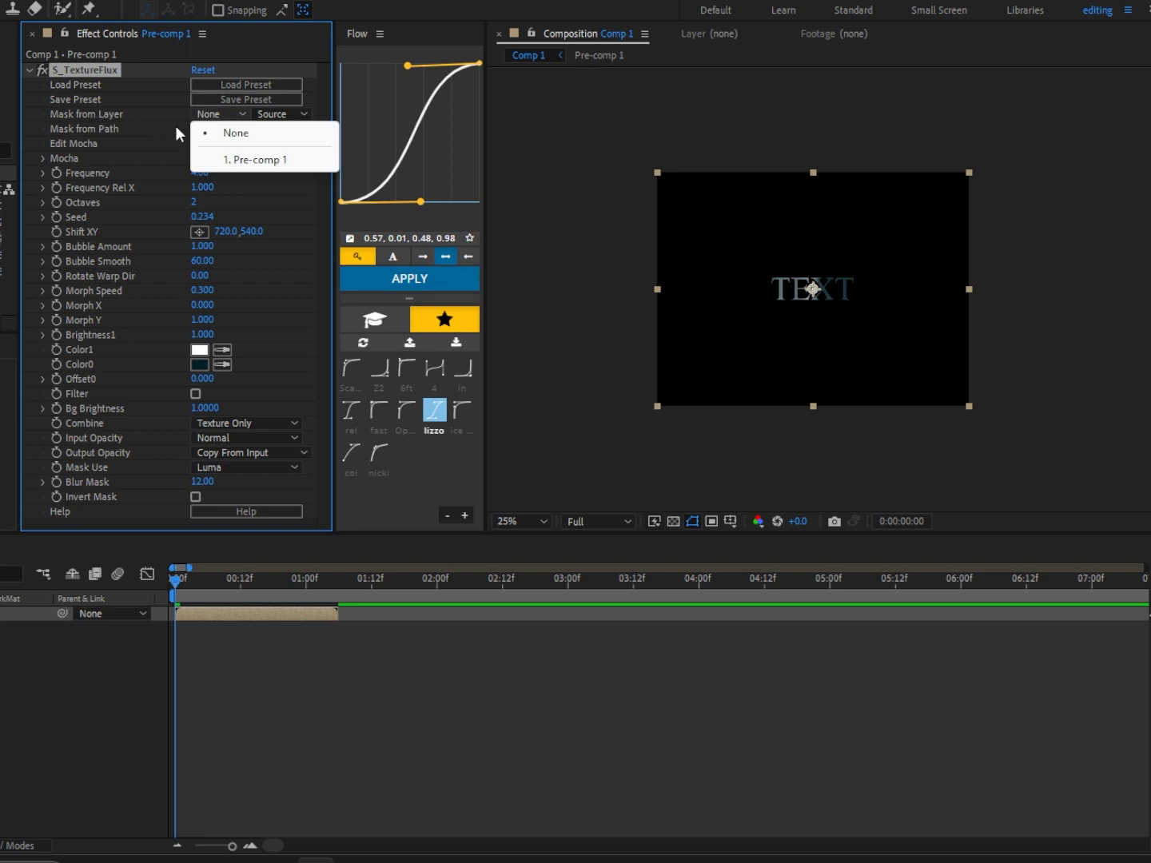
click(246, 162)
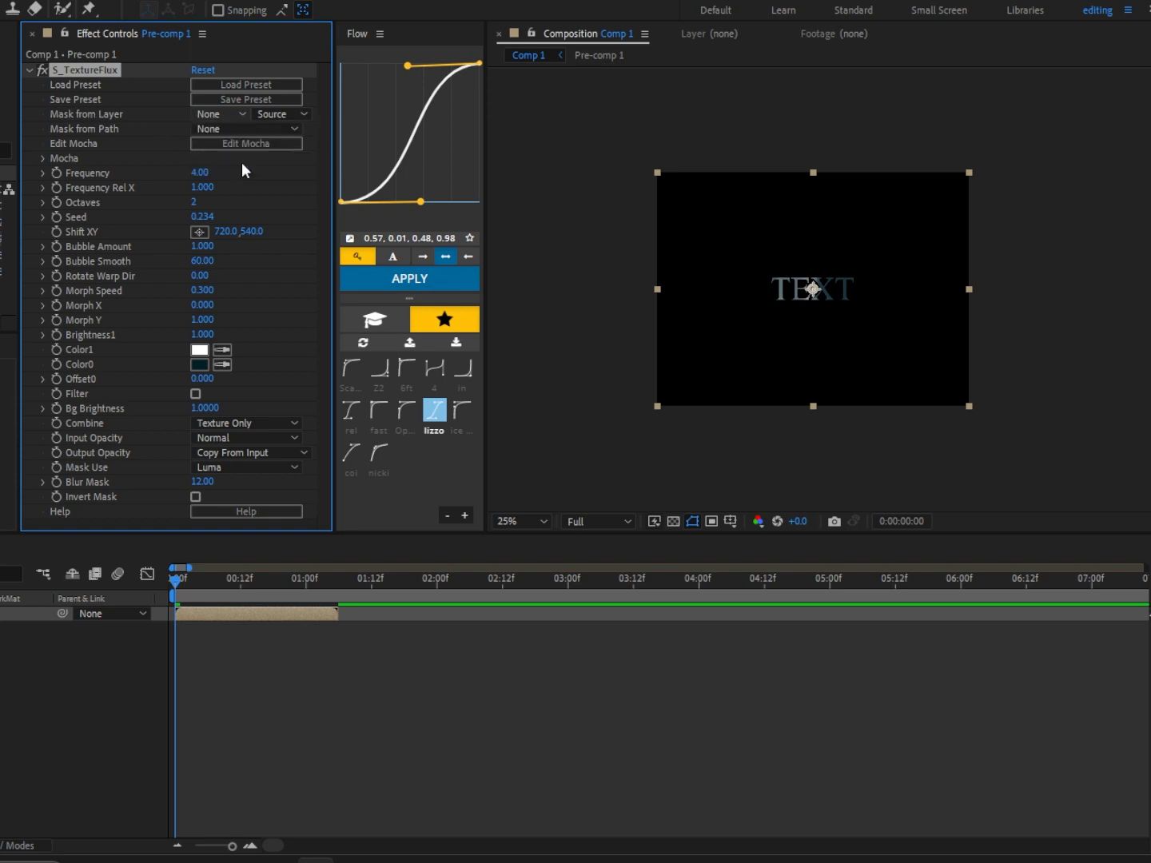
drag(201, 173, 157, 185)
drag(150, 183, 183, 180)
Set S_TextureFlux's Color0 to the purple 672BE0.
click(199, 364)
drag(148, 479, 147, 433)
click(77, 401)
drag(76, 401, 85, 399)
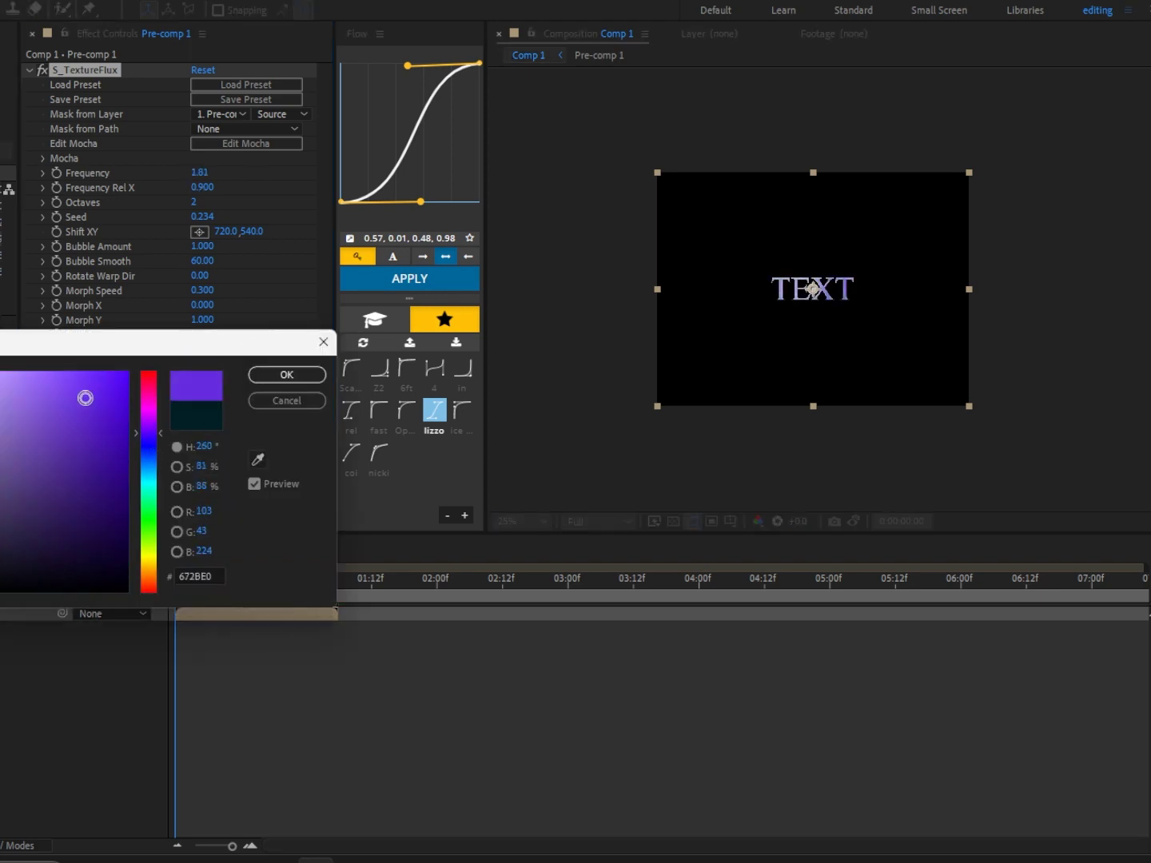
click(296, 378)
Apply Deep Glow to Pre-comp 1, set its radius to 112 and preview the glowing text.
key(ctrl+space)
text(de)
click(199, 627)
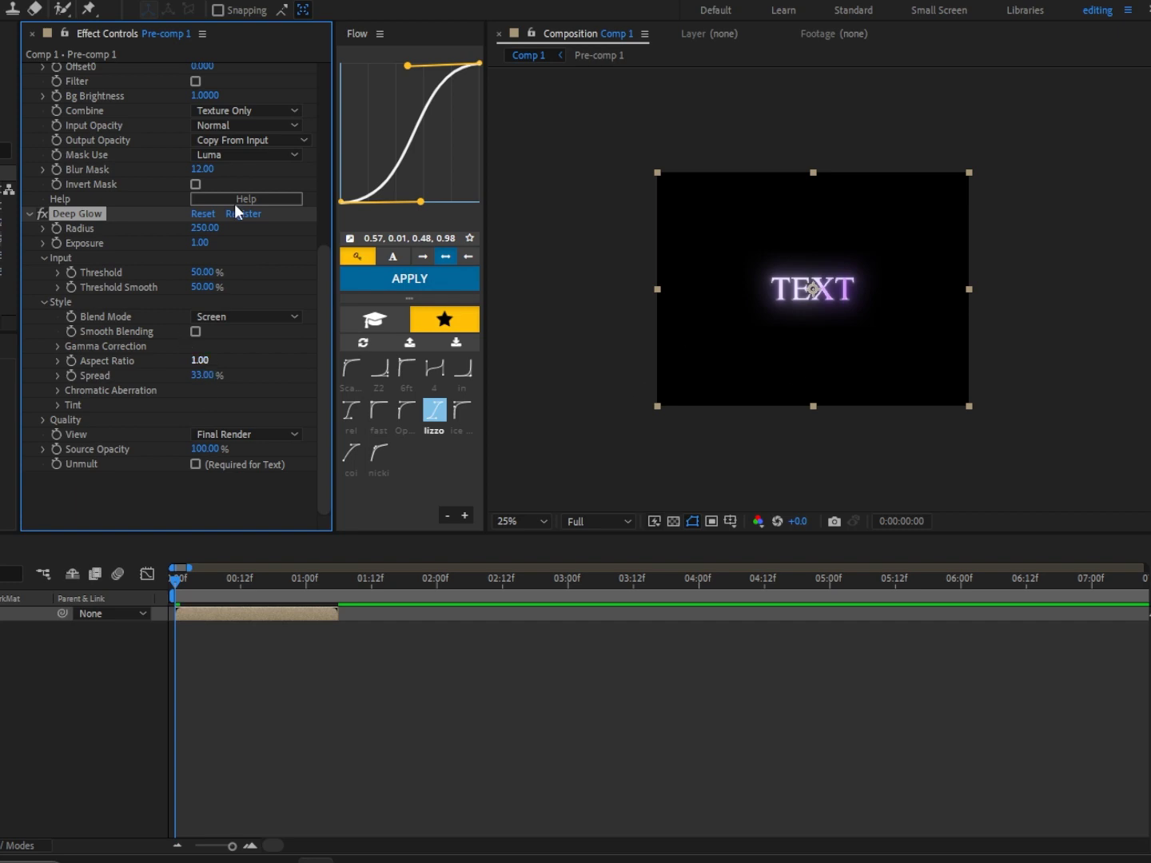
drag(210, 227, 116, 247)
key(space)
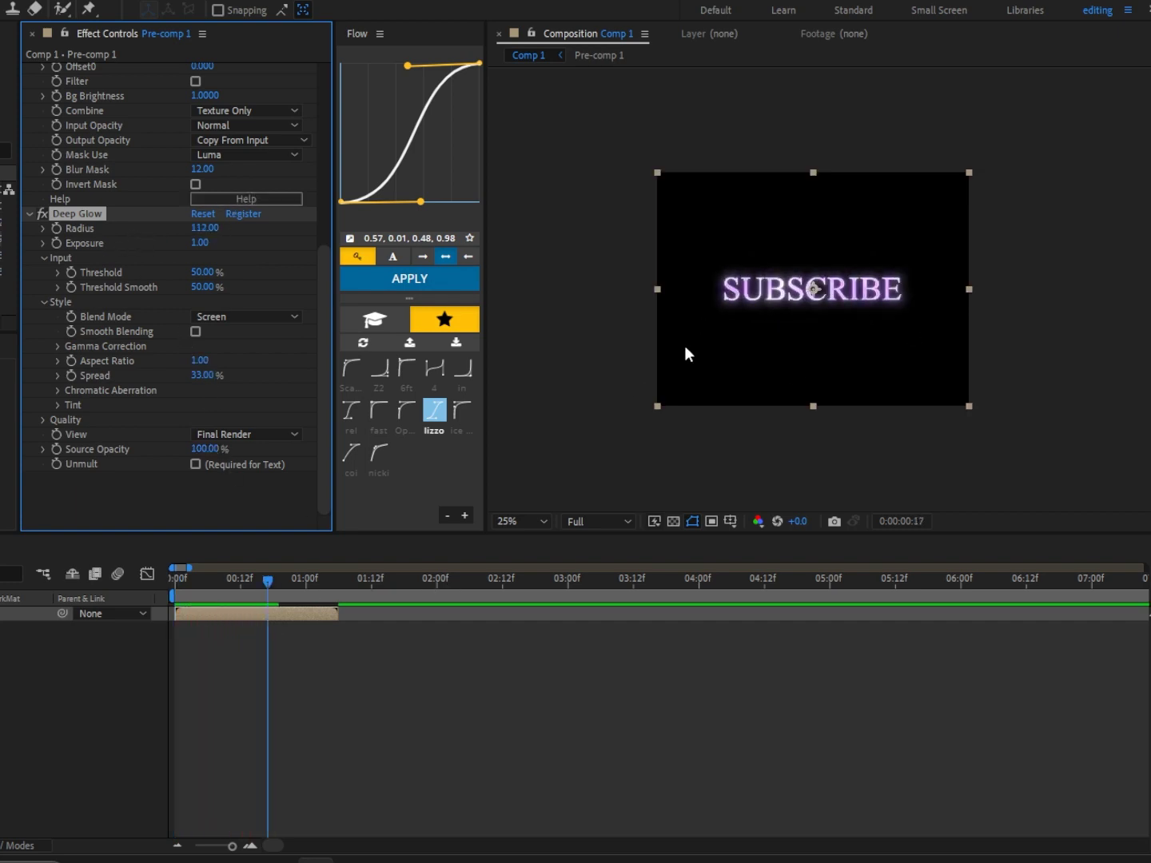
Reveal the Scale property of Pre-comp 1 and open the nested composition.
click(235, 734)
key(s)
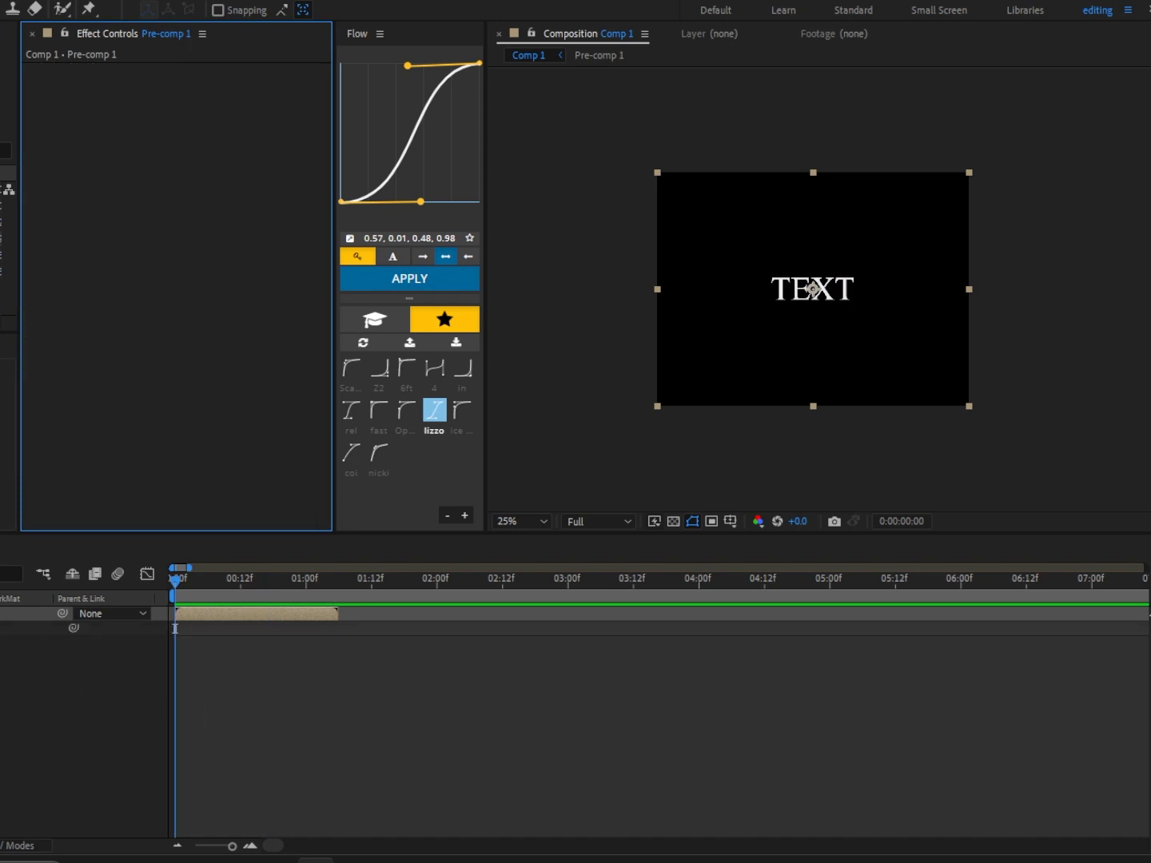
click(3, 549)
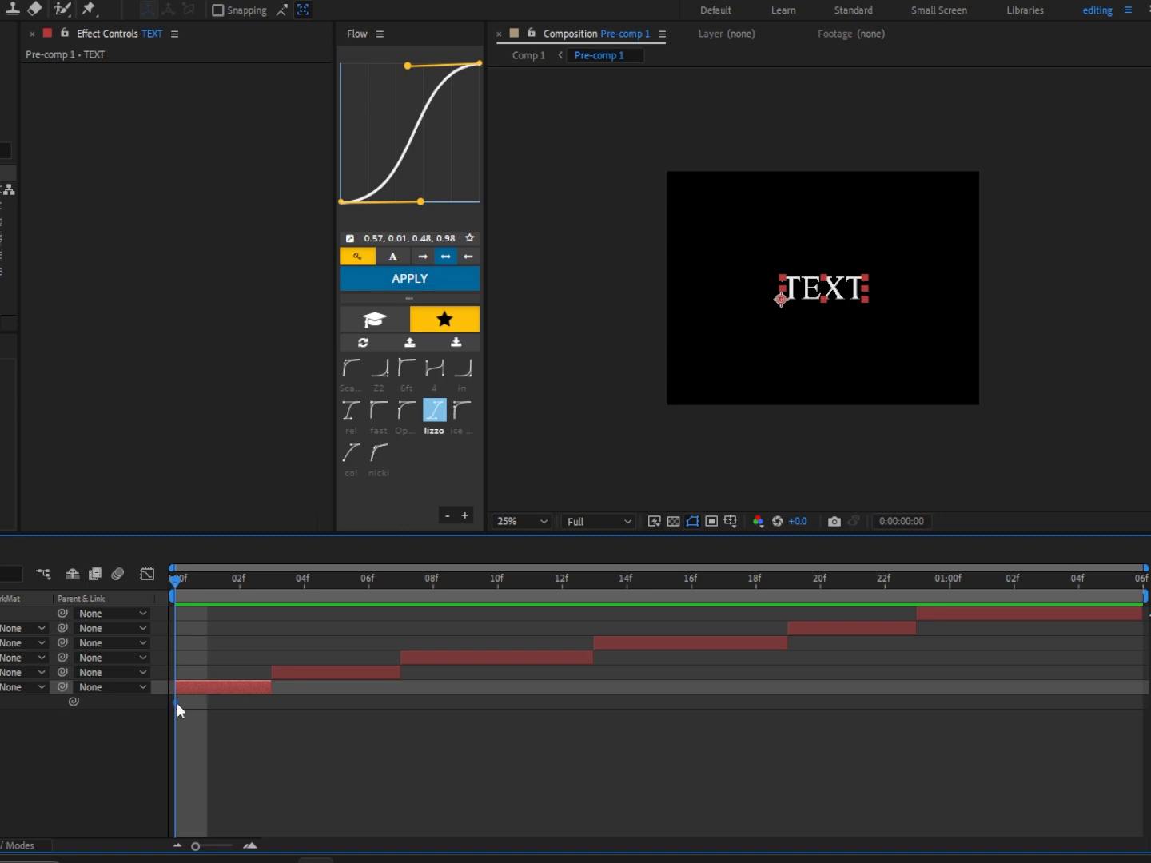
Delete the keyframes on the TEXT layer in Pre-comp 1 and scrub through the word sequence.
drag(176, 702, 270, 711)
key(Delete)
drag(185, 584, 1110, 584)
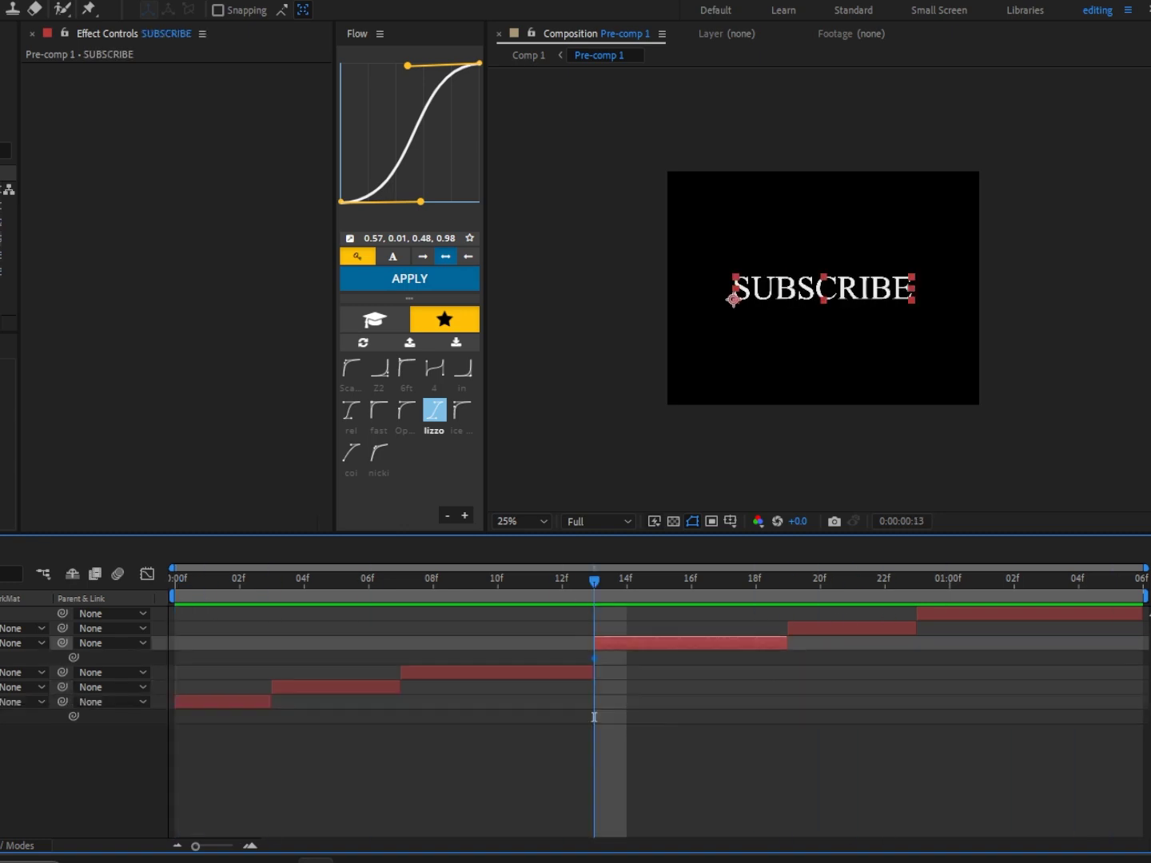
Move the SUBSCRIBE layer's Scale keyframe from its start to frame 19 and centre the layer's anchor point on the text.
drag(593, 658, 787, 659)
drag(0, 657, 554, 573)
key(ctrl+z)
click(6, 432)
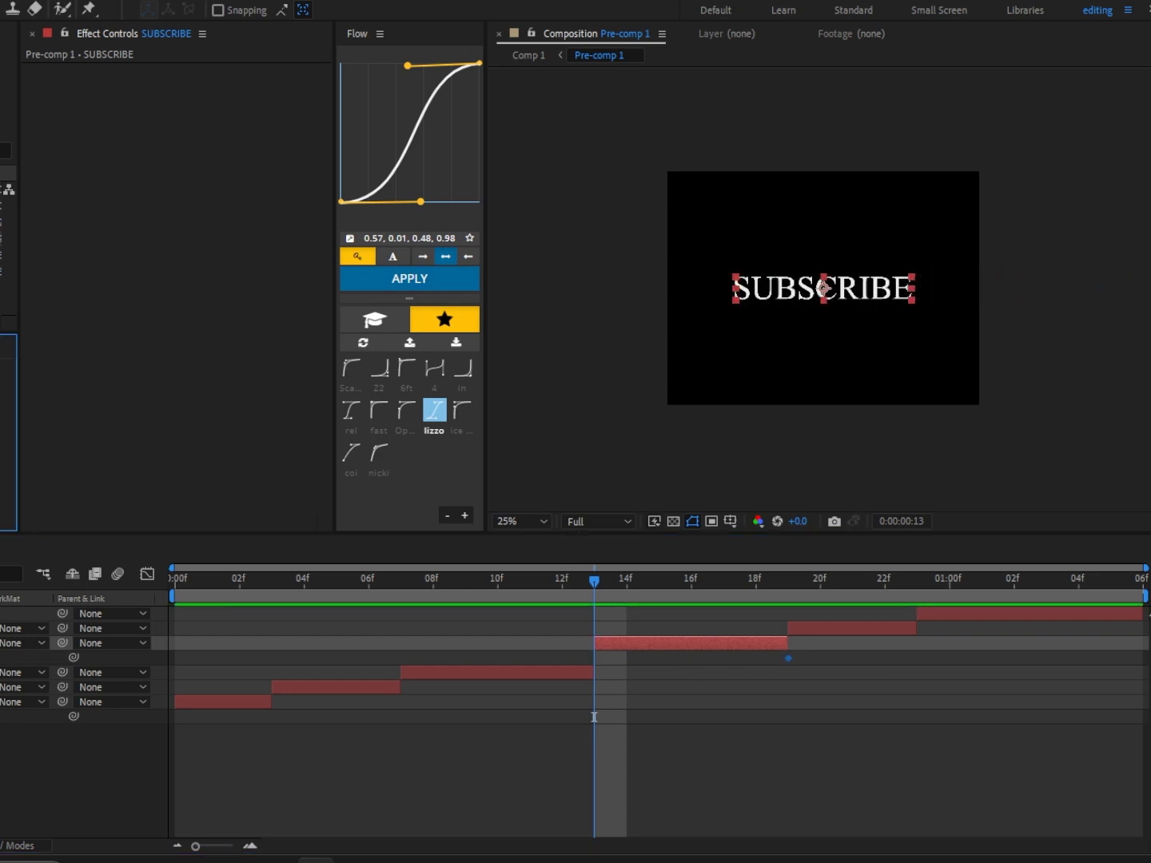
Keyframe SUBSCRIBE's horizontal Scale to stretch far beyond the frame at frame 13 and to 129% at frame 15, keeping the height at 100%.
drag(1, 657, 442, 648)
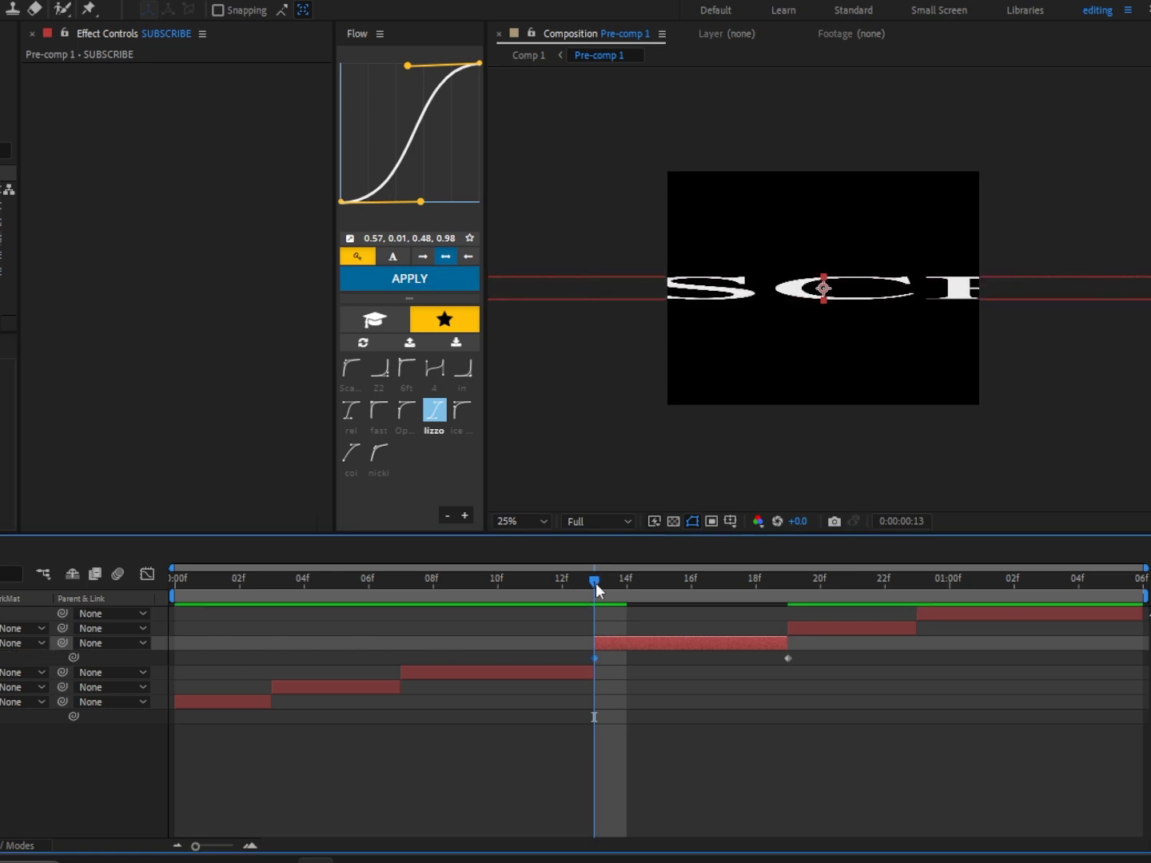
drag(594, 583, 615, 595)
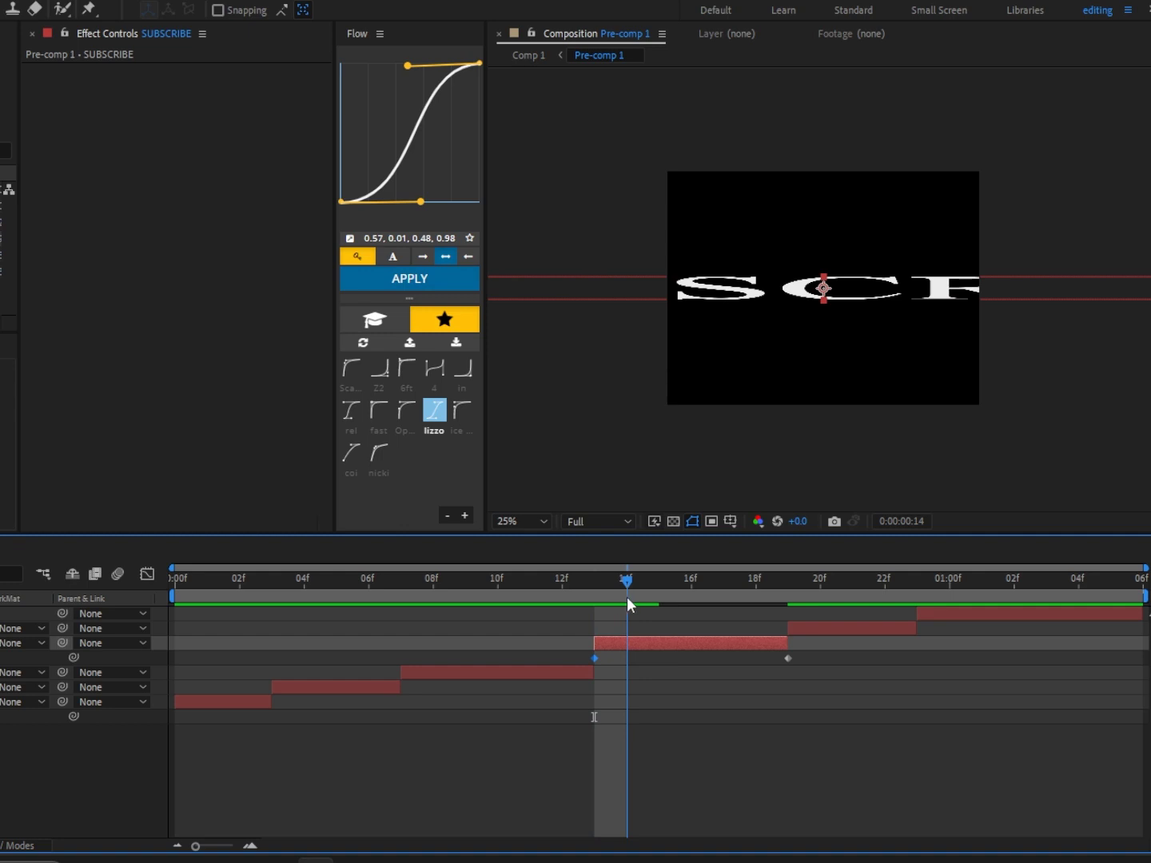
key(Page_Down)
key(ctrl+v)
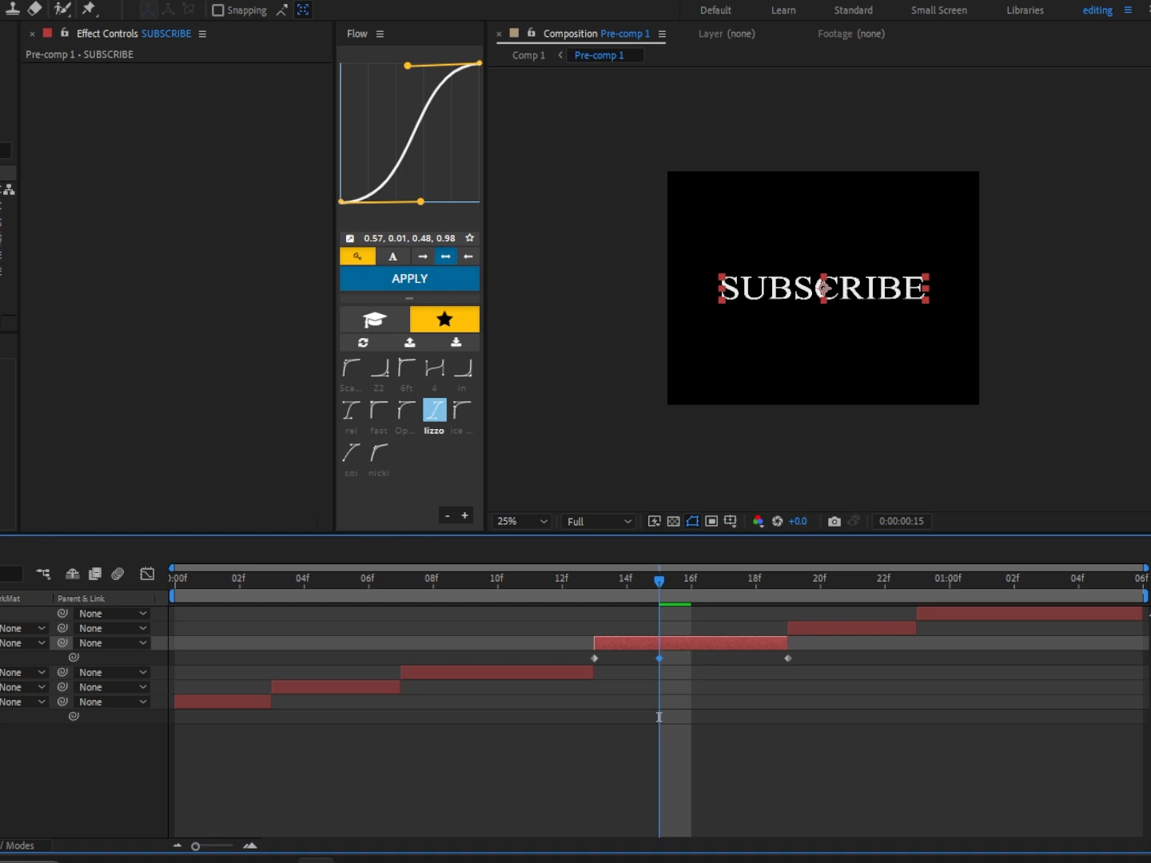
Apply Easy Ease to SUBSCRIBE's three Scale keyframes and enable motion blur on the layer, previewing the stretch animation.
click(786, 658)
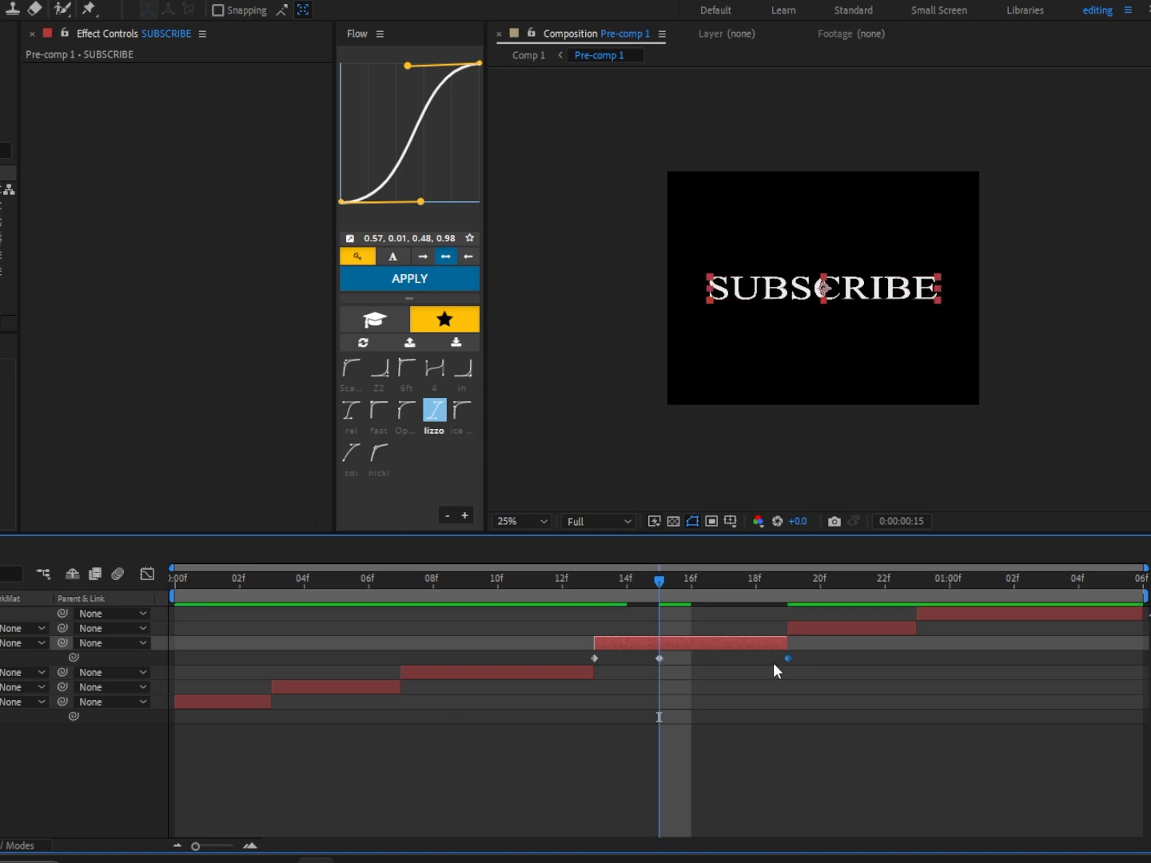
drag(863, 654, 587, 667)
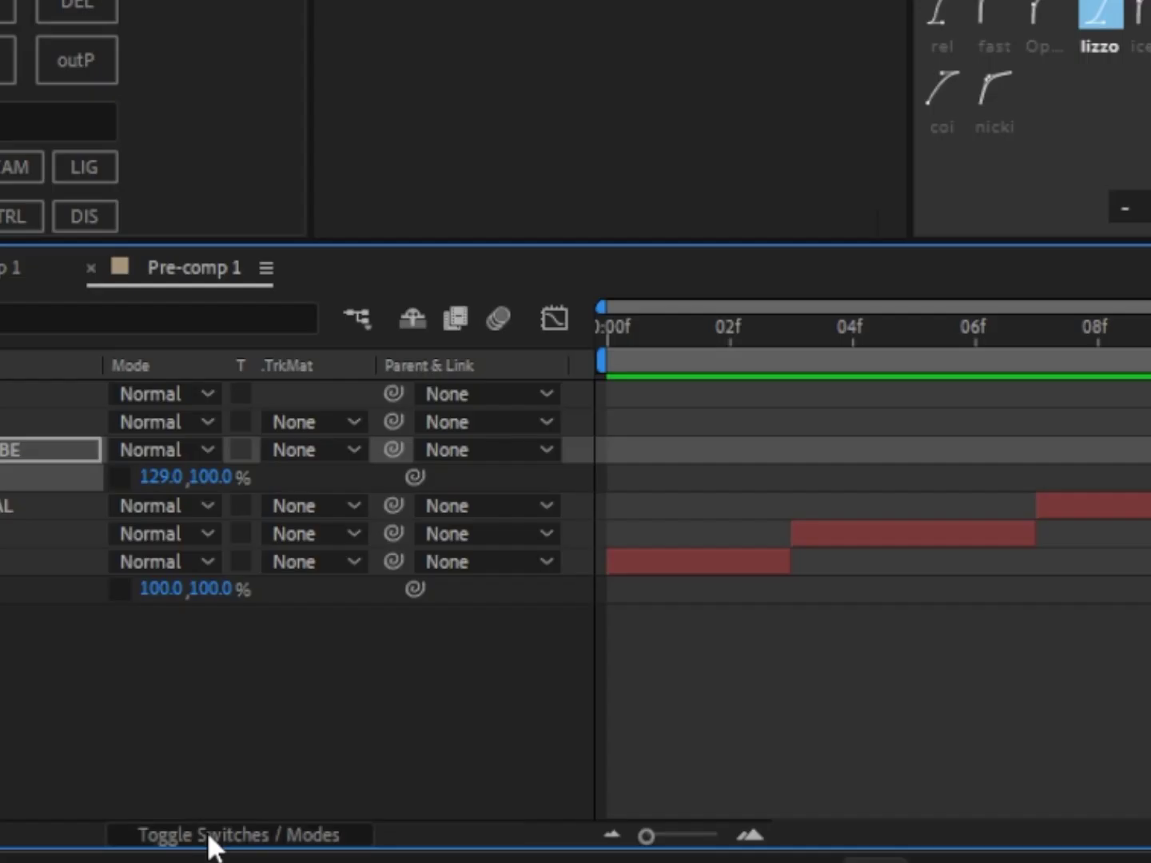
click(18, 845)
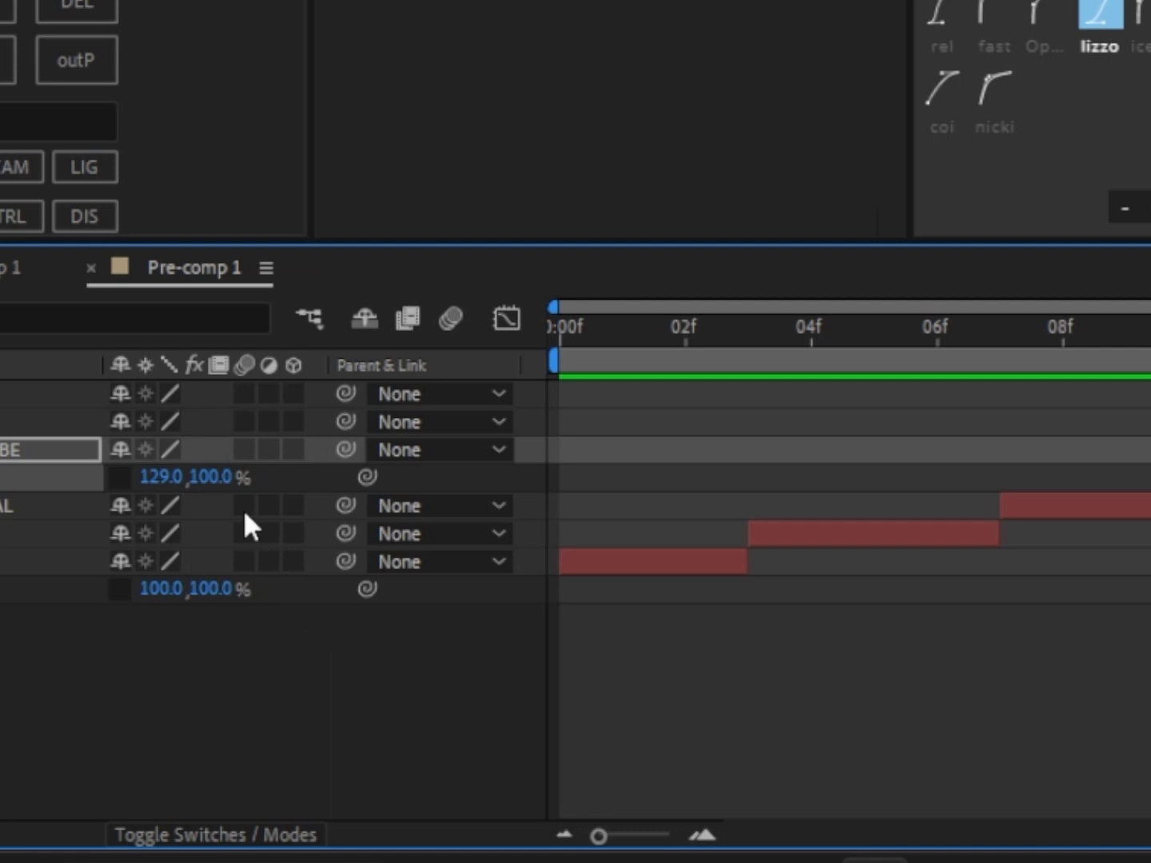
click(247, 450)
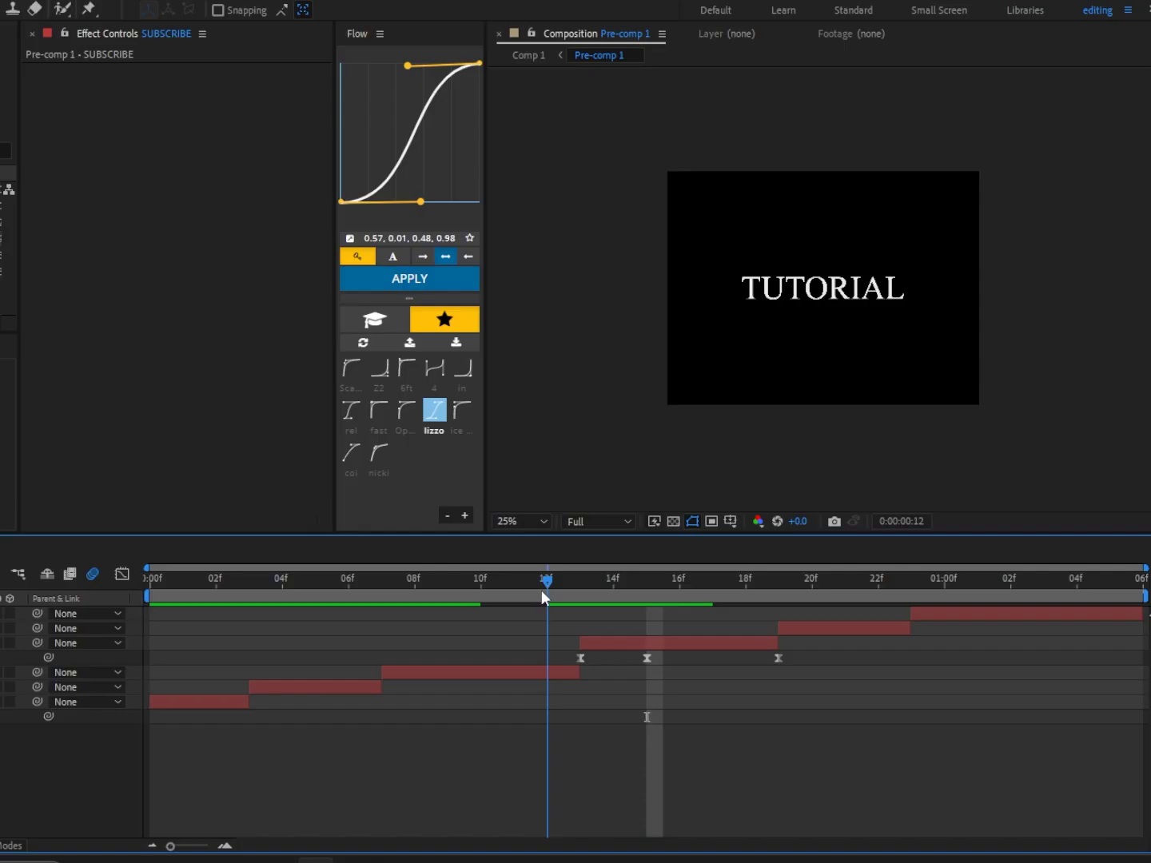
drag(541, 589, 587, 595)
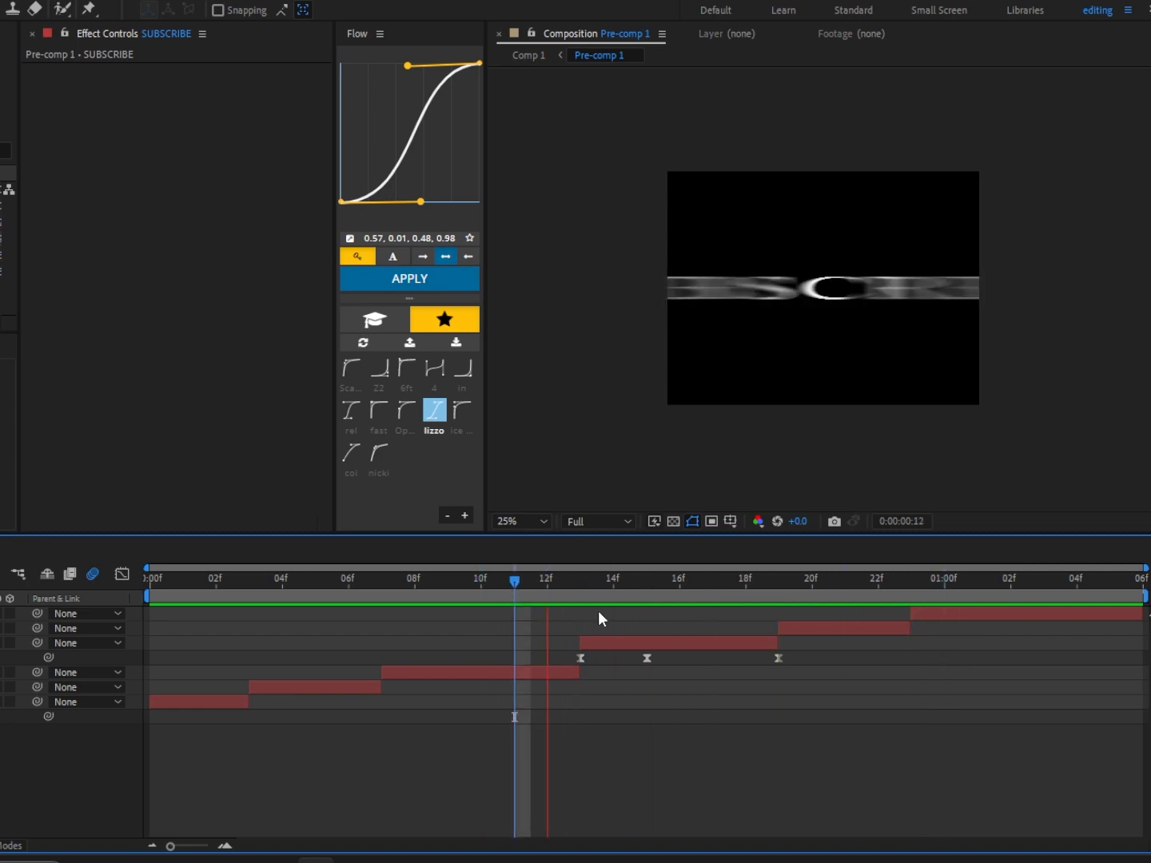
key(space)
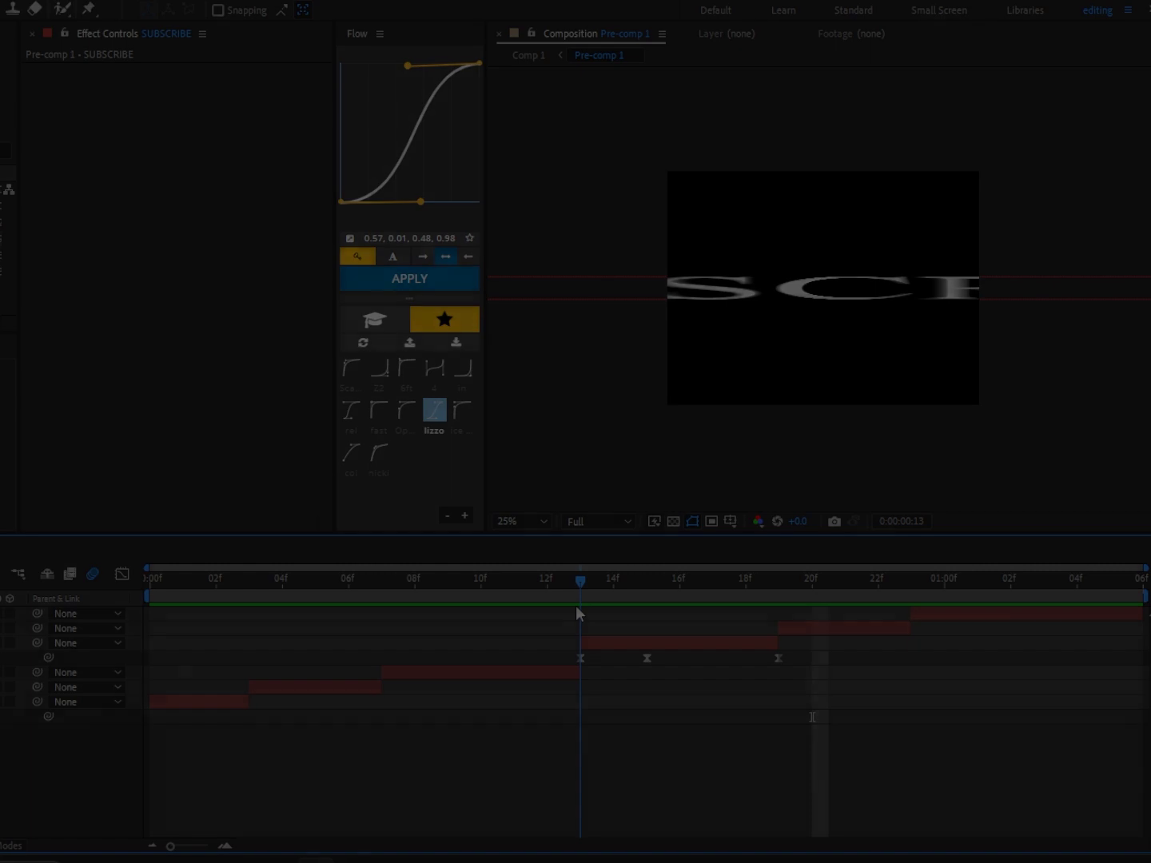